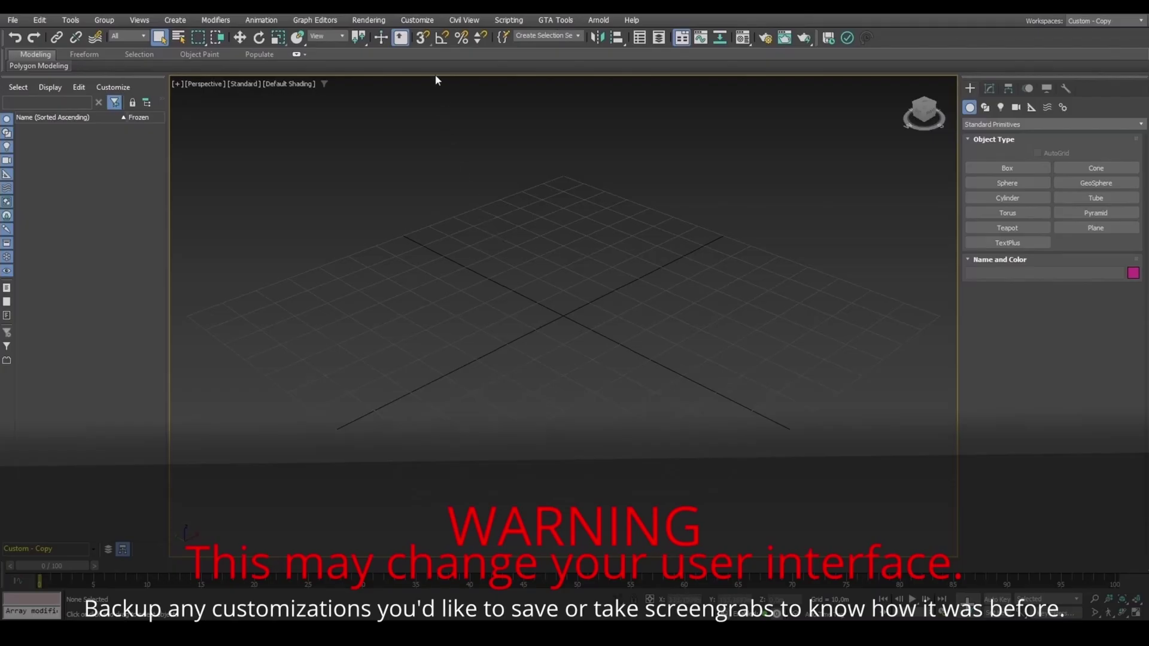
# Apply the Max.Legacy default settings with the DefaultUI interface scheme.
pyautogui.click(417, 20)
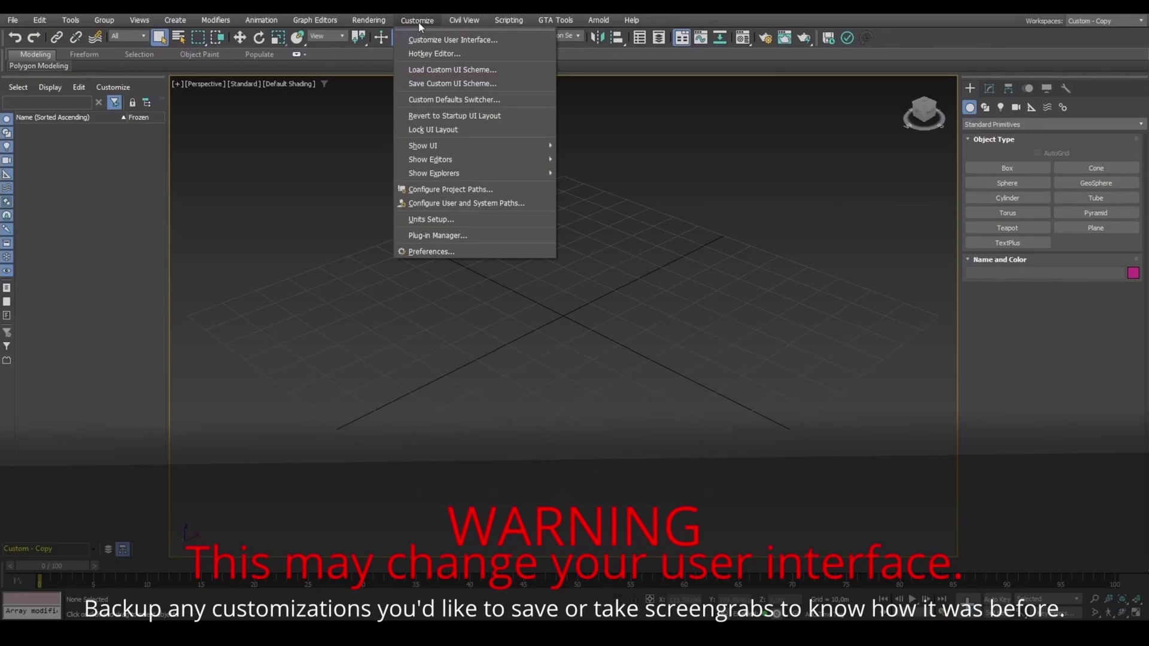
pyautogui.click(433, 102)
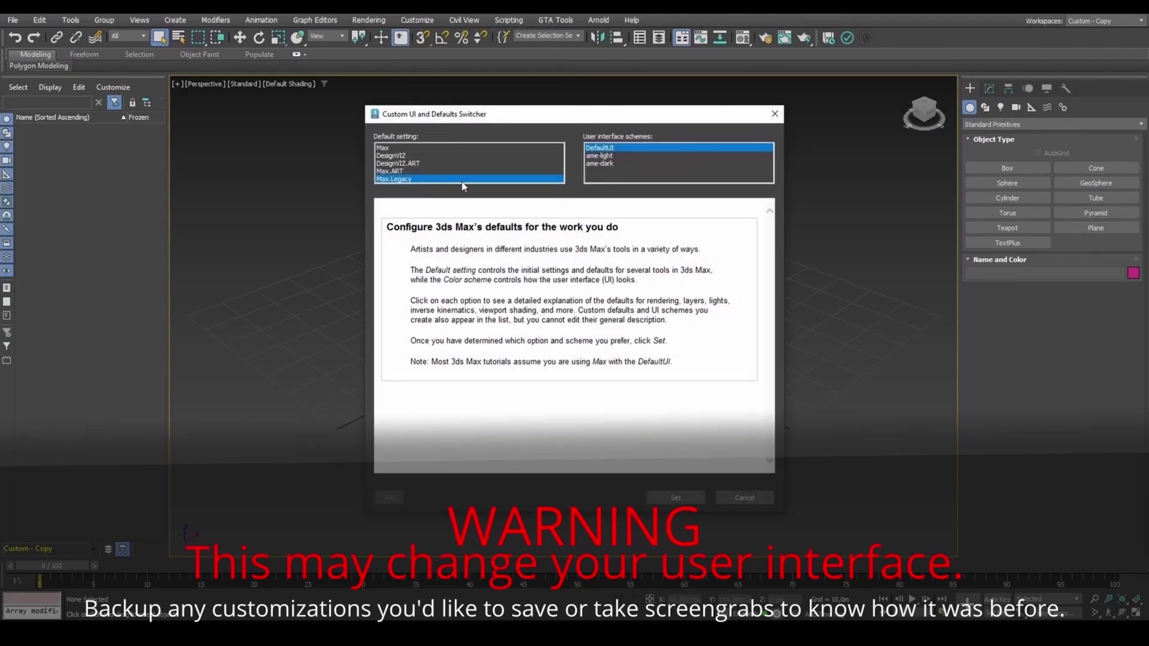
pyautogui.click(659, 497)
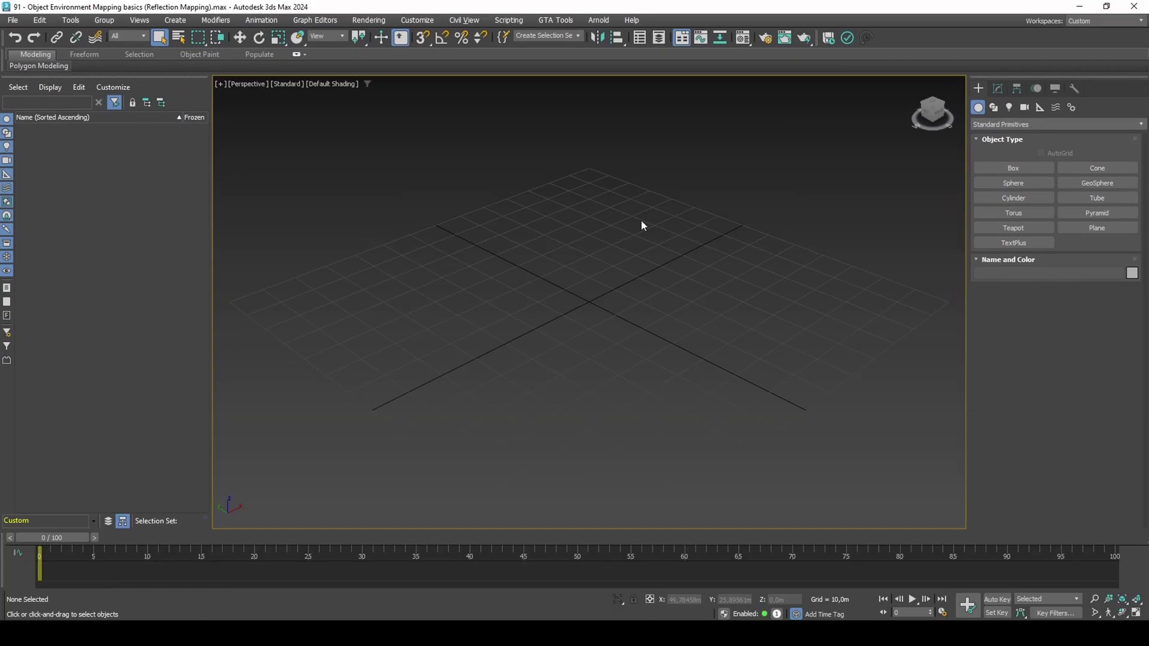
# Create a sphere near the grid centre and set its radius to 0,5 m.
pyautogui.click(1000, 183)
pyautogui.moveTo(592, 299); pyautogui.dragTo(614, 293)
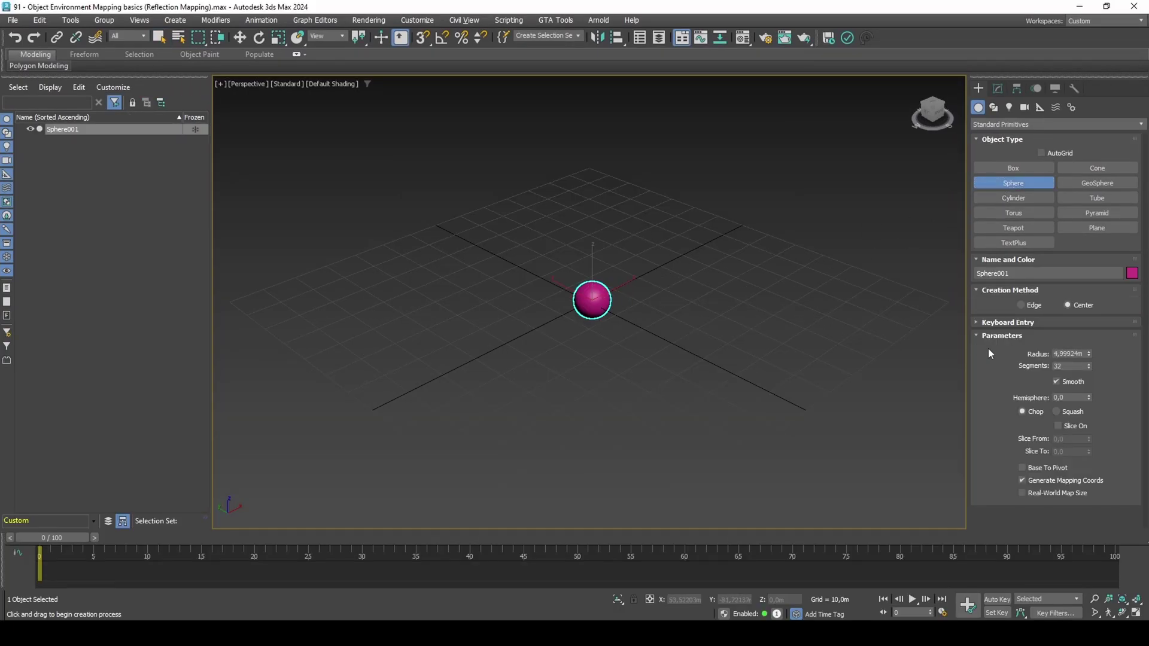
pyautogui.doubleClick(1068, 354)
pyautogui.write('0,5')
pyautogui.press('Return')
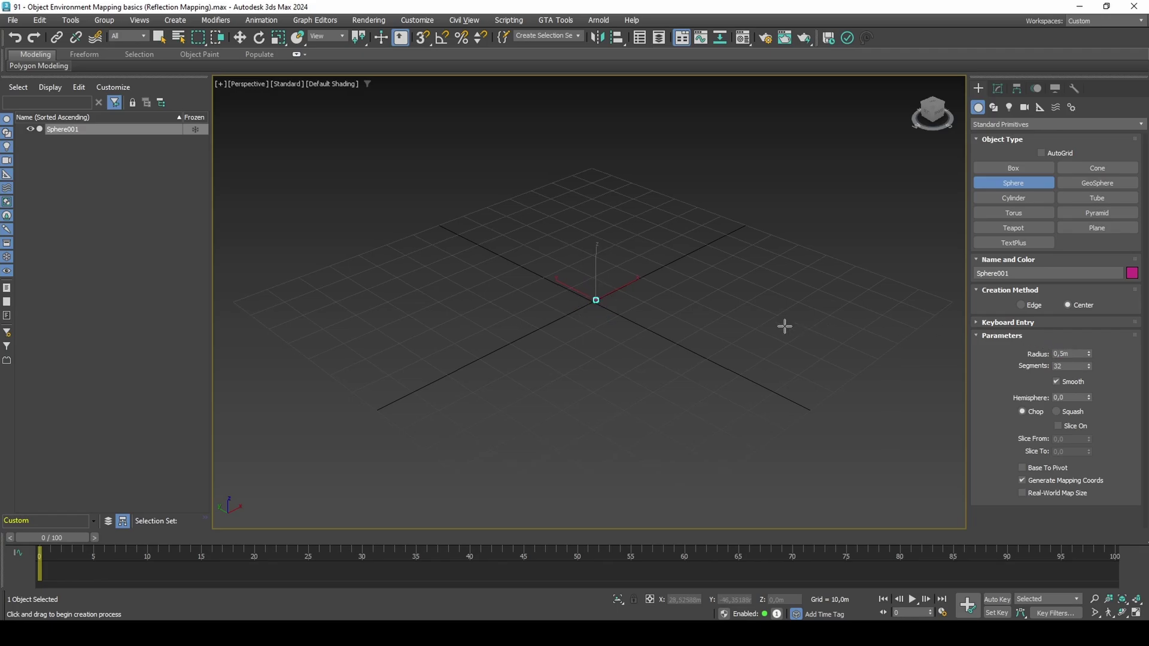
# Move the sphere to the world origin by zeroing its X and Y positions.
pyautogui.press('w')
pyautogui.scroll(5, 605, 301)
pyautogui.moveTo(575, 317); pyautogui.dragTo(618, 338, button='middle')
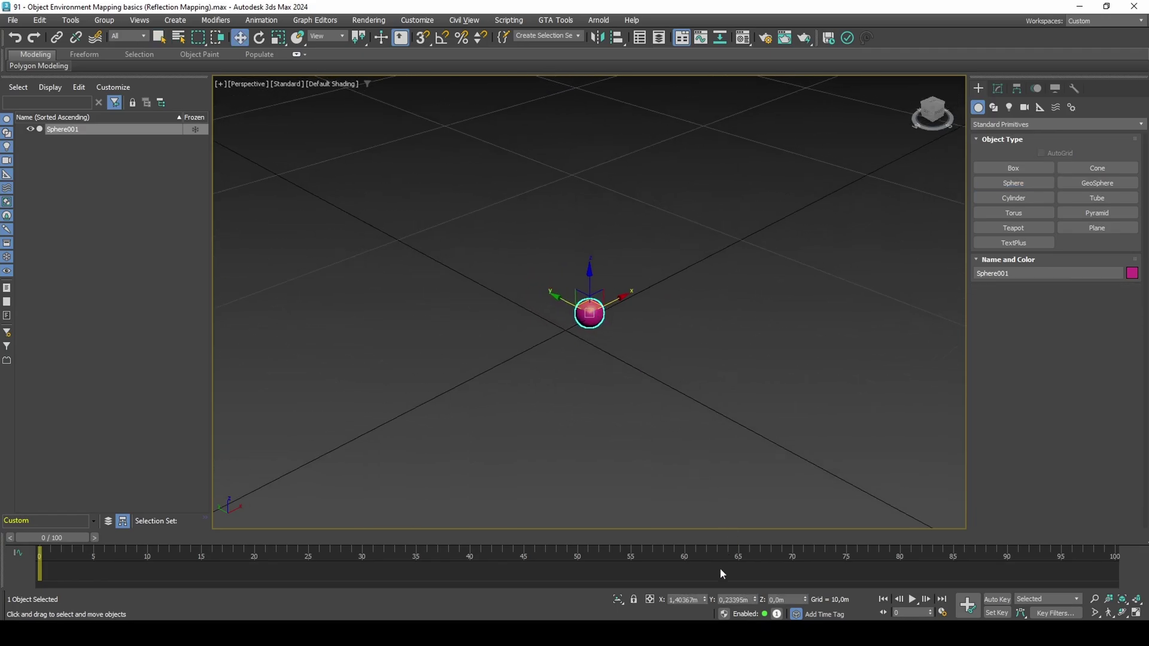
pyautogui.rightClick(704, 599)
pyautogui.rightClick(755, 599)
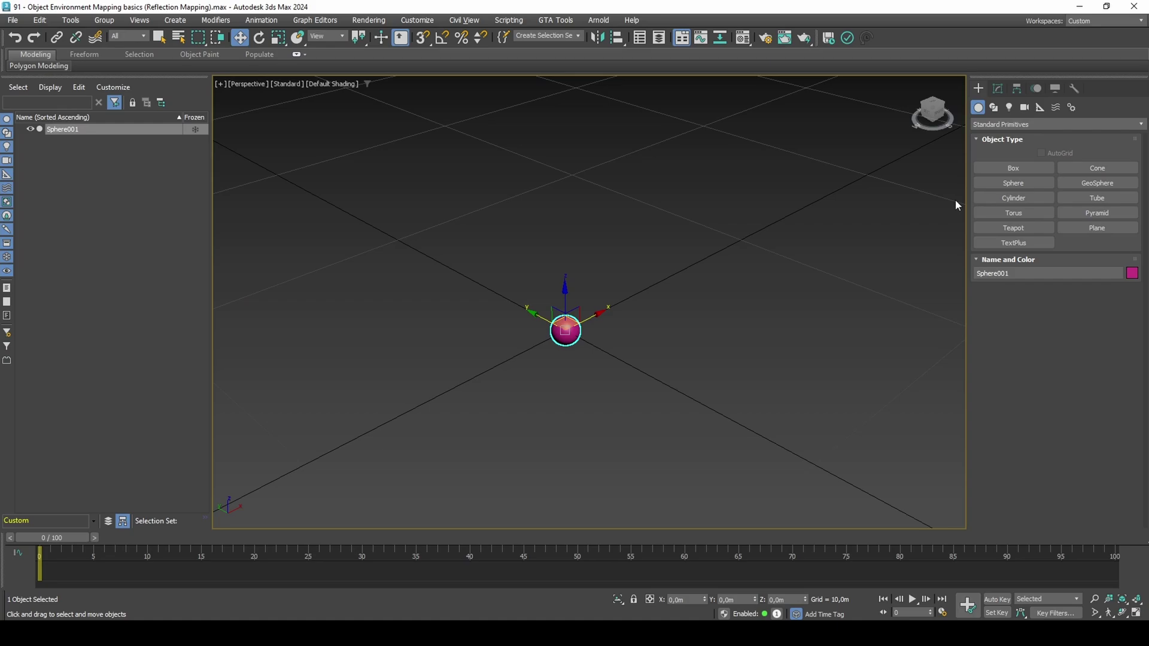
# Create a plane beside the sphere, 1 m long and 1 m wide, with one length segment and one width segment.
pyautogui.click(1063, 228)
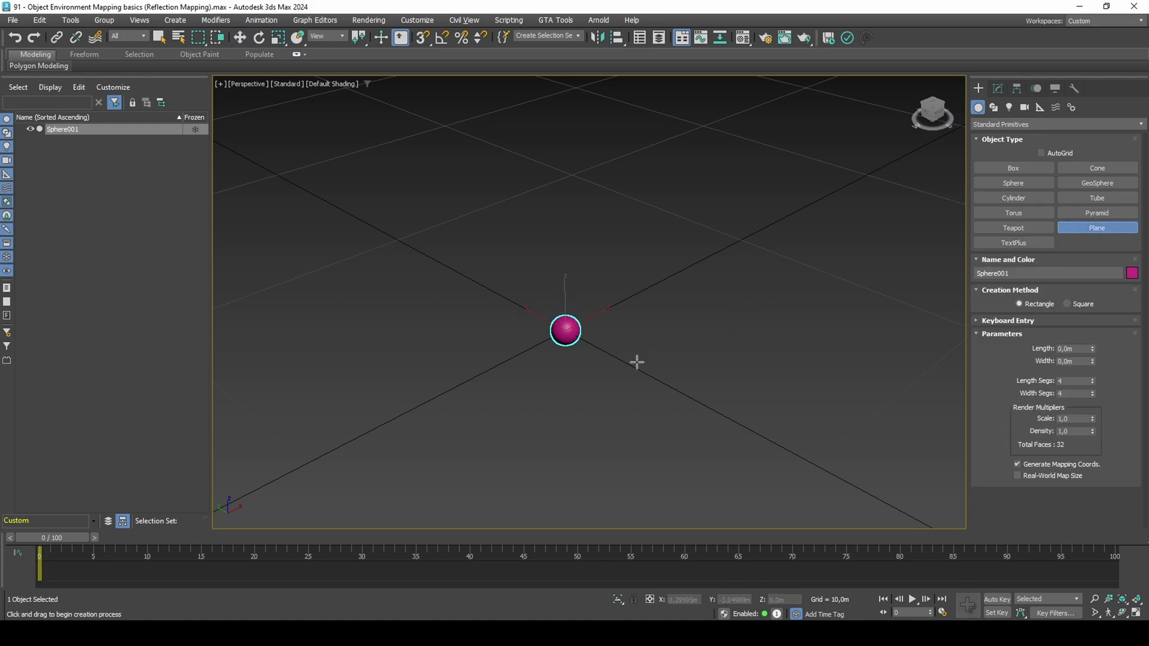
pyautogui.moveTo(637, 362); pyautogui.dragTo(663, 363)
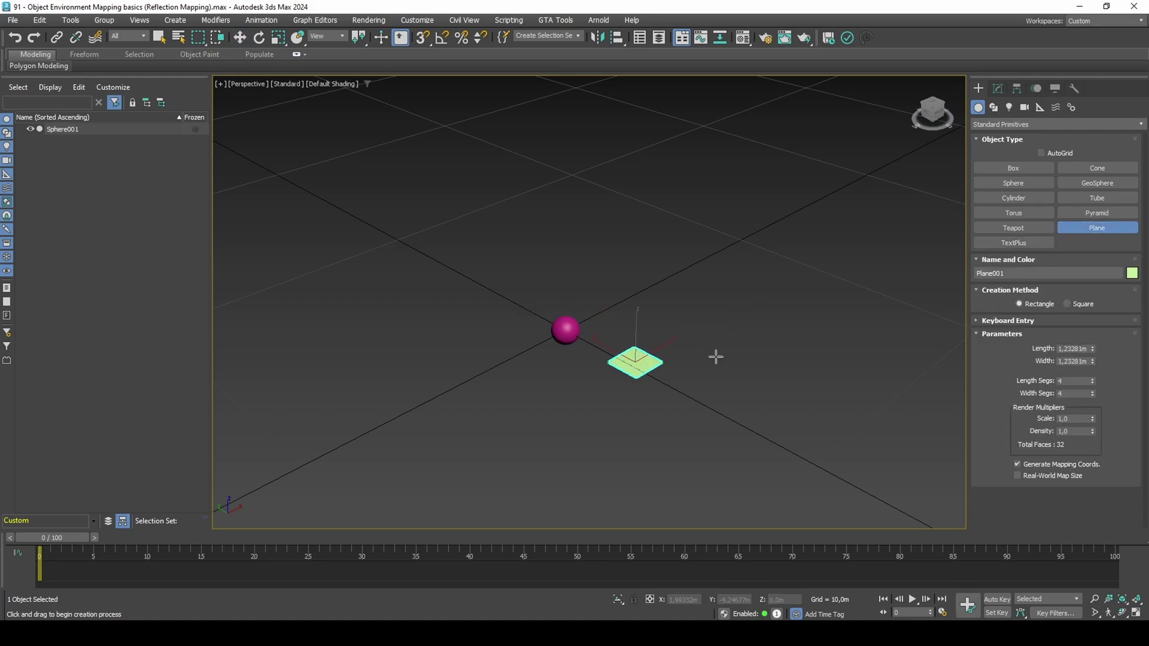
pyautogui.doubleClick(1069, 348)
pyautogui.write('1')
pyautogui.press('Tab')
pyautogui.write('1')
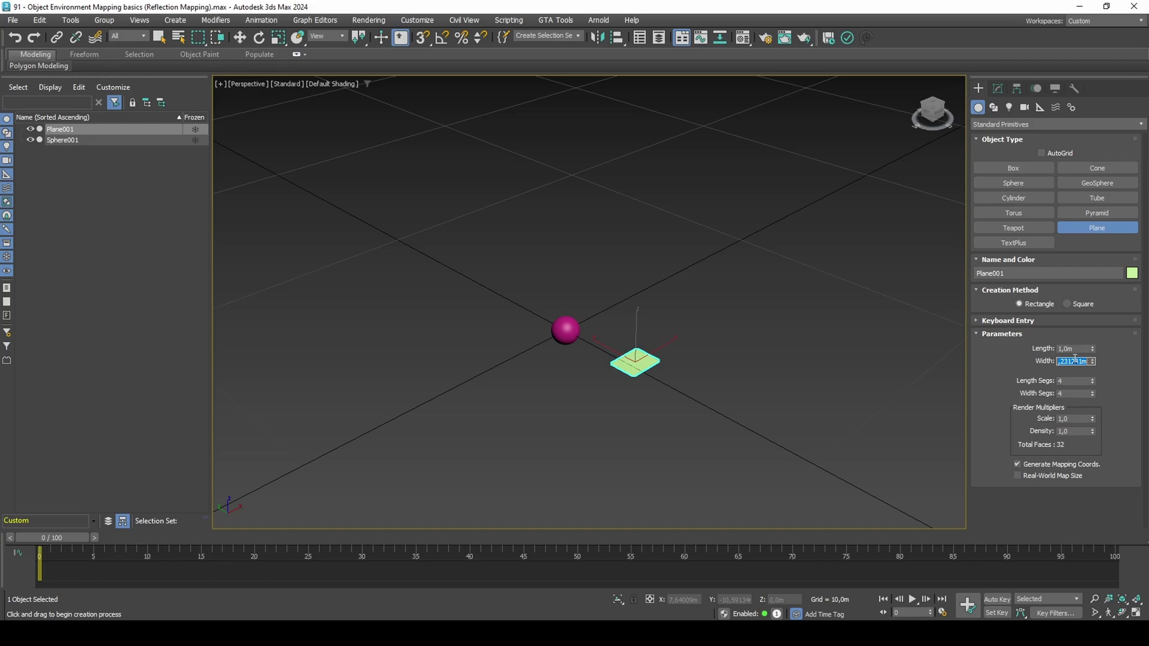
pyautogui.rightClick(1092, 381)
pyautogui.rightClick(1092, 394)
# Rotate the plane 90 degrees about the X axis so it stands upright, and turn on angle snap.
pyautogui.scroll(3, 688, 364)
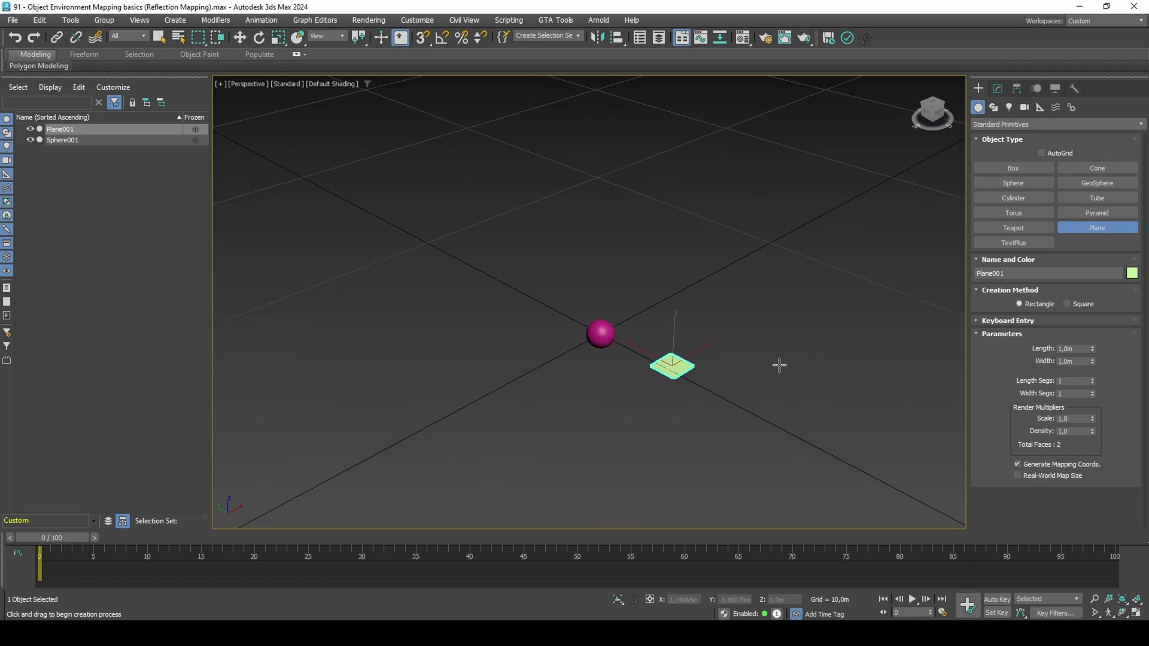
pyautogui.press('e')
pyautogui.moveTo(687, 344)
pyautogui.mouseDown()
pyautogui.moveTo(718, 408)
pyautogui.moveTo(713, 385)
pyautogui.moveTo(683, 366)
pyautogui.mouseUp()
pyautogui.press('a')
pyautogui.keyDown('alt'); pyautogui.moveTo(683, 367); pyautogui.dragTo(694, 359, button='middle'); pyautogui.keyUp('alt')
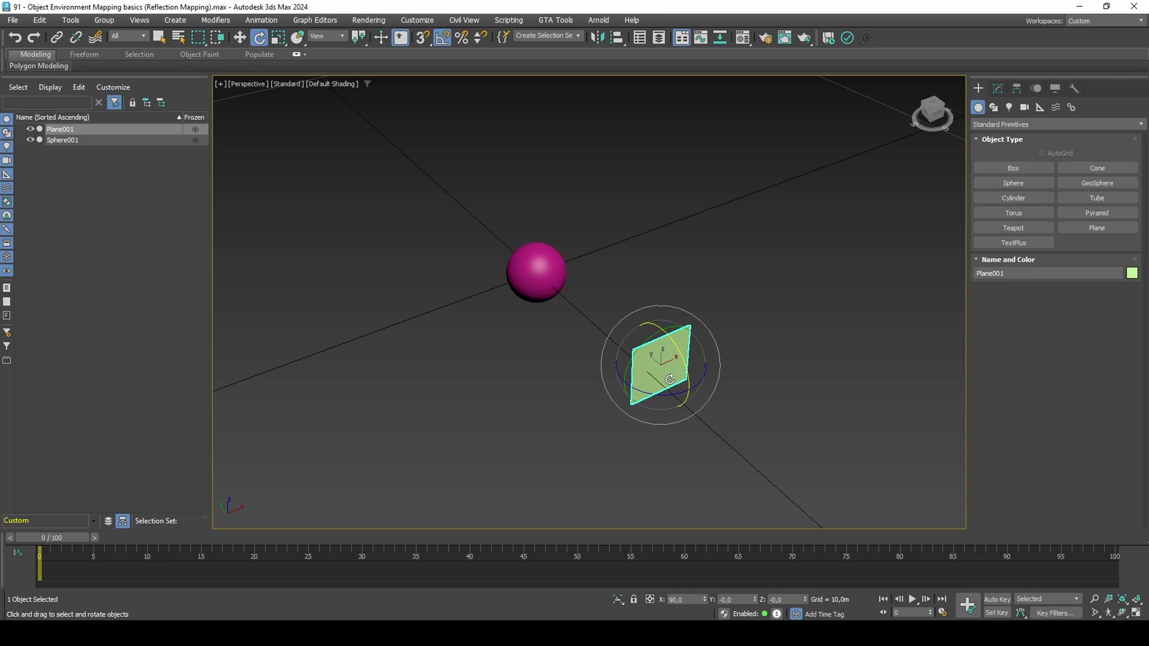
# Zero the plane's X and Y positions, and shift it about 1,5 m along X beside the sphere.
pyautogui.press('w')
pyautogui.rightClick(705, 600)
pyautogui.rightClick(755, 599)
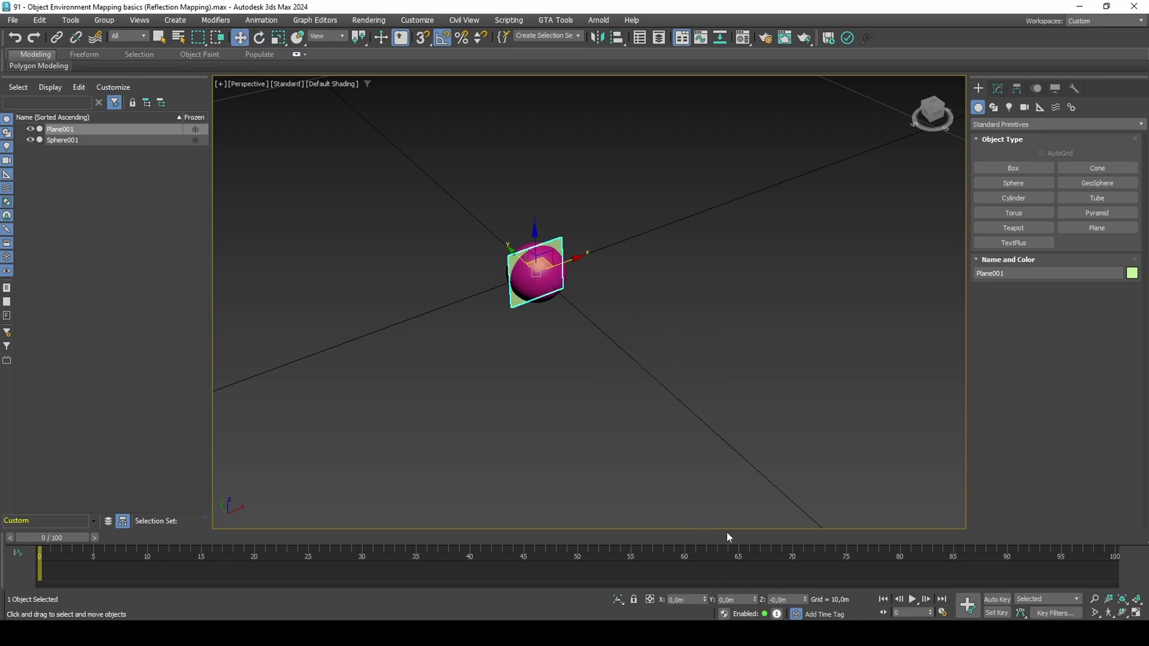
pyautogui.keyDown('alt'); pyautogui.moveTo(634, 443); pyautogui.dragTo(589, 374, button='middle'); pyautogui.keyUp('alt')
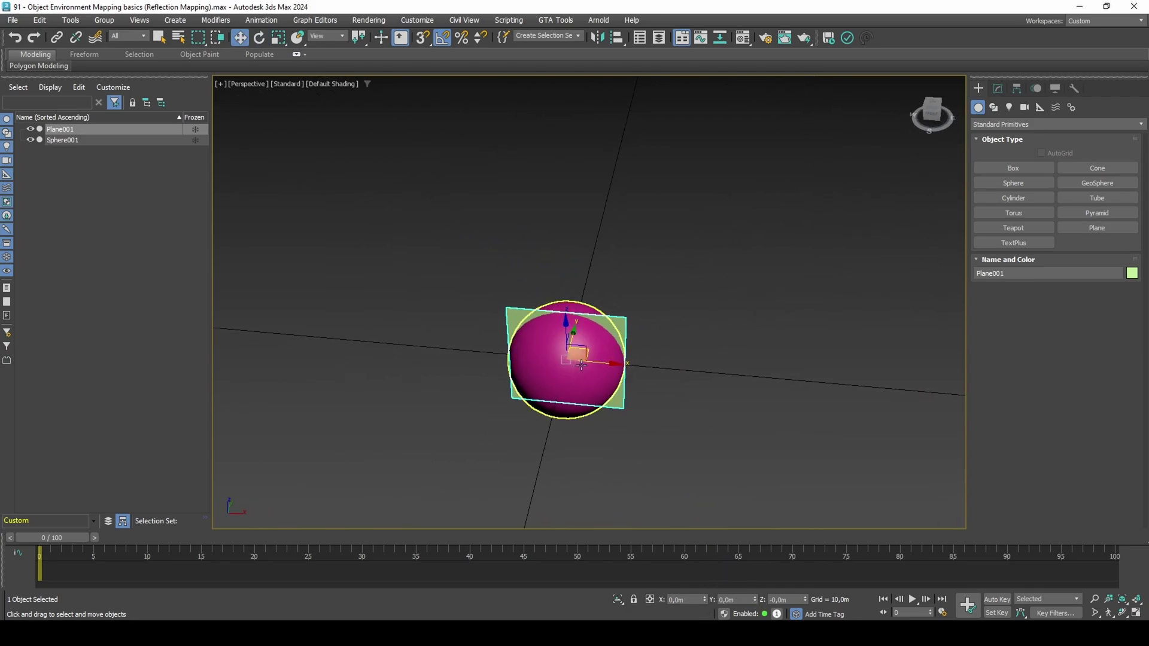
pyautogui.moveTo(589, 374); pyautogui.dragTo(769, 373)
pyautogui.keyDown('alt'); pyautogui.moveTo(769, 373); pyautogui.dragTo(819, 274, button='middle'); pyautogui.keyUp('alt')
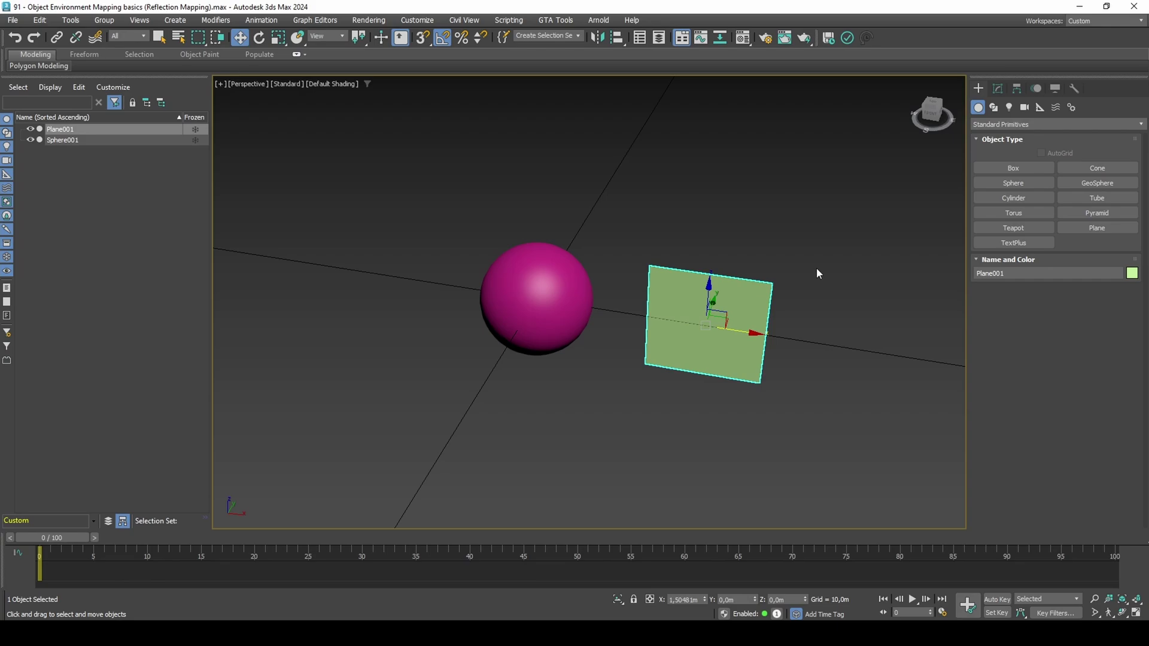
# Reset the transform of the plane with Reset XForm.
pyautogui.click(1075, 87)
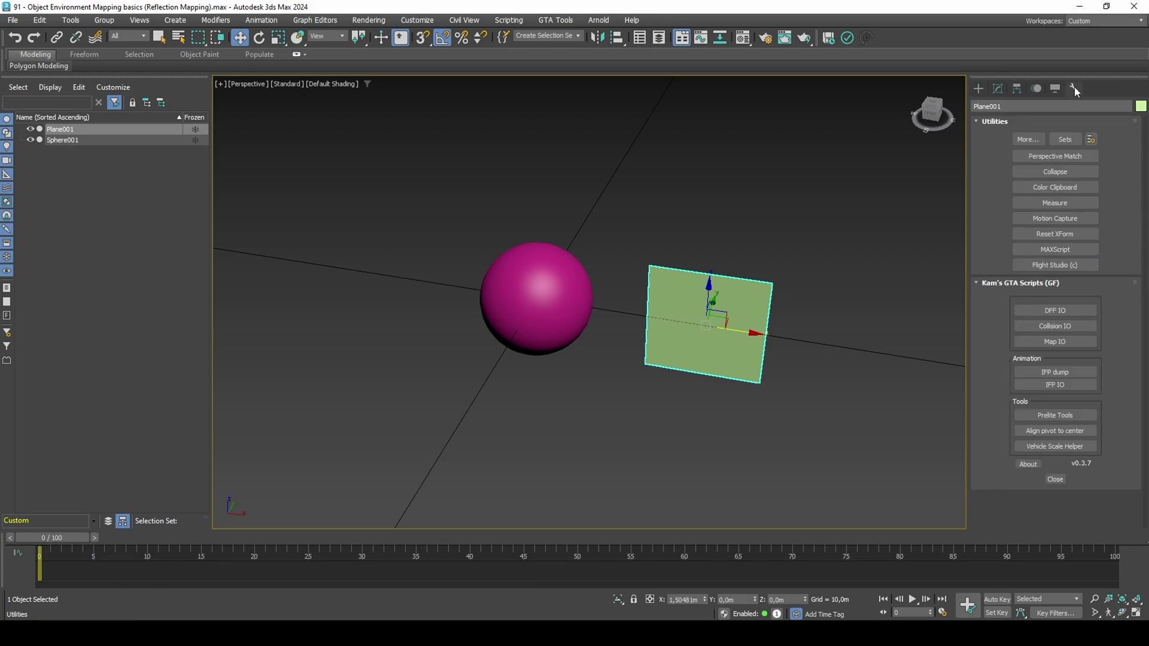
pyautogui.click(1038, 234)
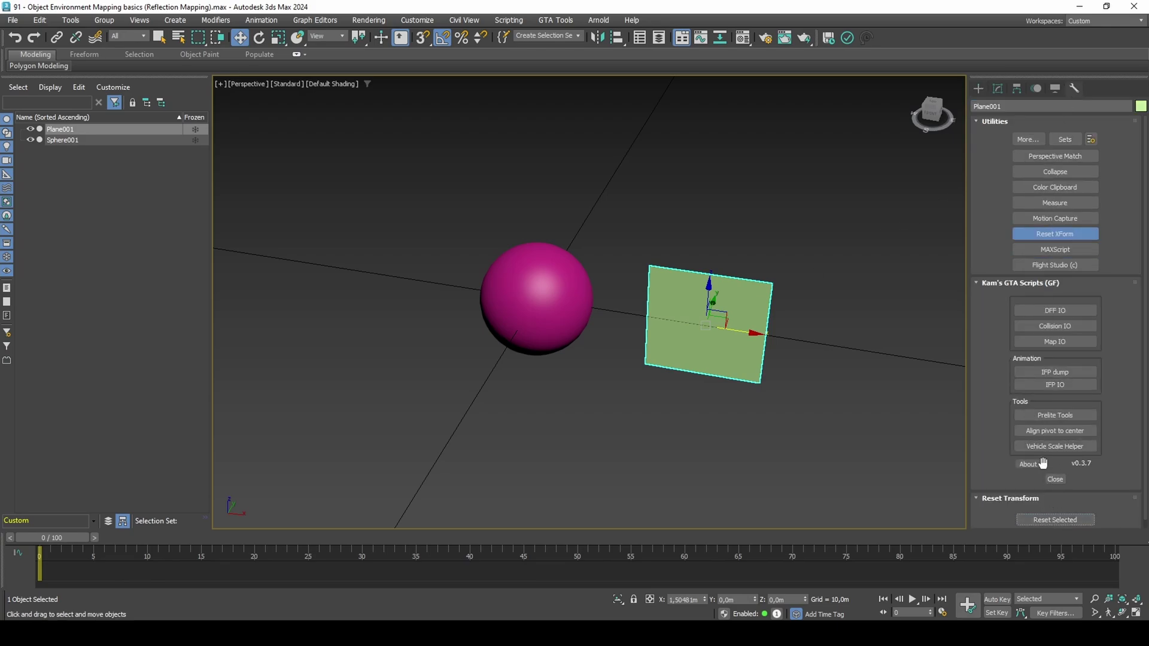
pyautogui.click(1055, 519)
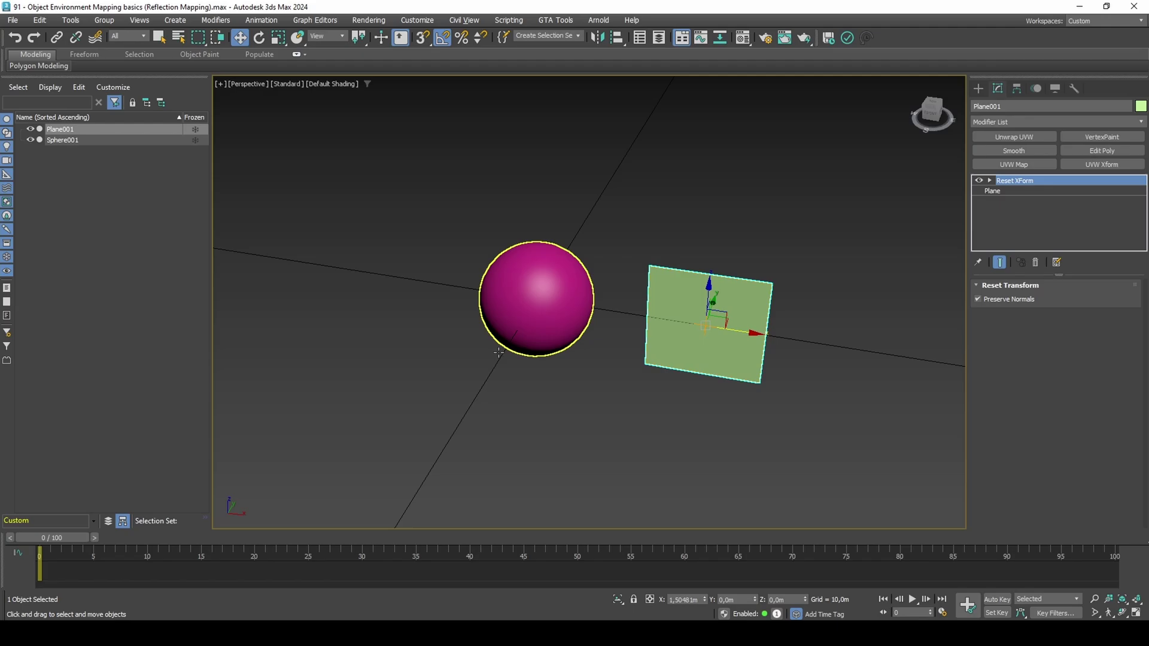
# Change the first slot in the Material Editor to an RW Material.
pyautogui.hotkey('alt', 'Tab')
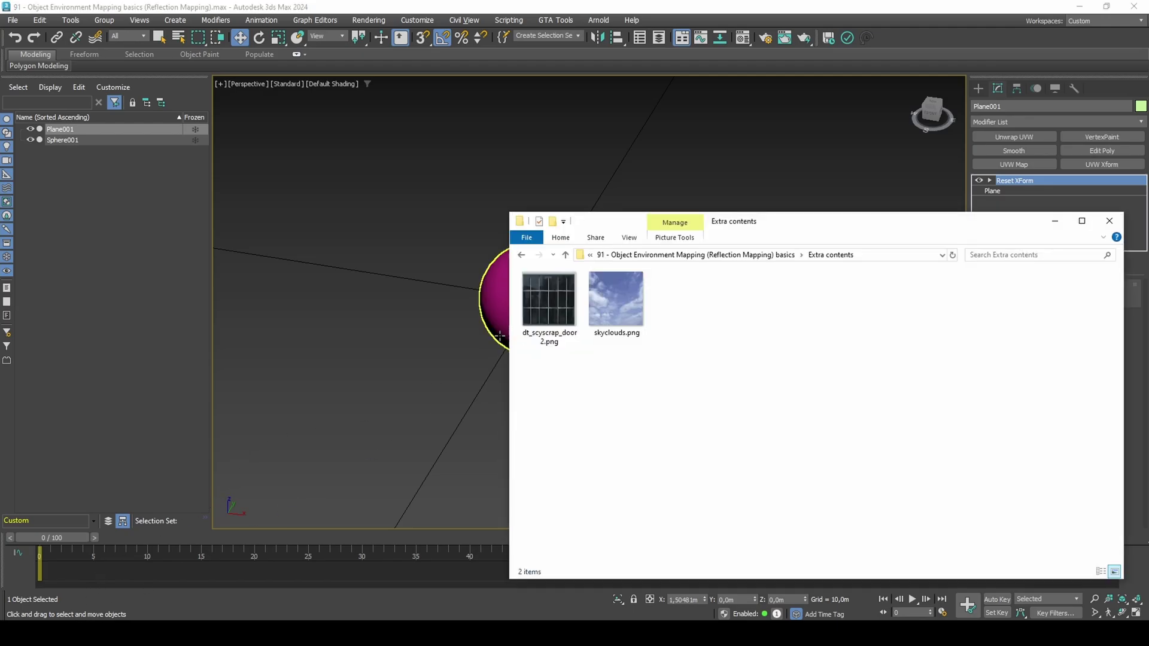
pyautogui.click(541, 317)
pyautogui.moveTo(507, 312); pyautogui.dragTo(390, 311, button='middle')
pyautogui.press('m')
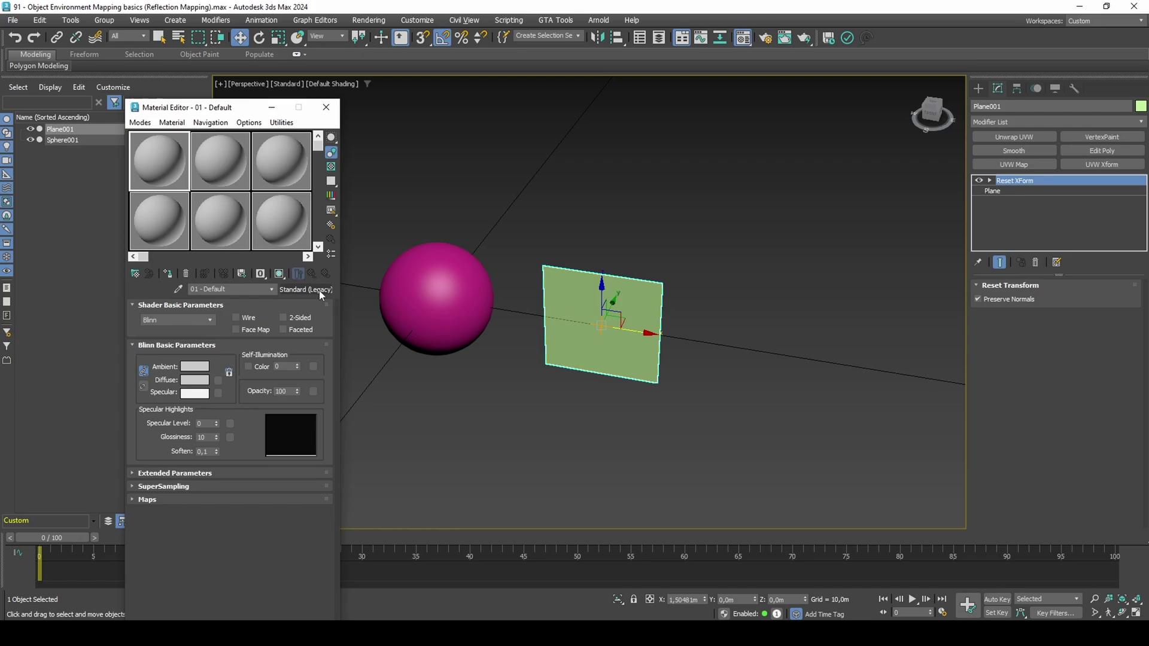
pyautogui.click(319, 290)
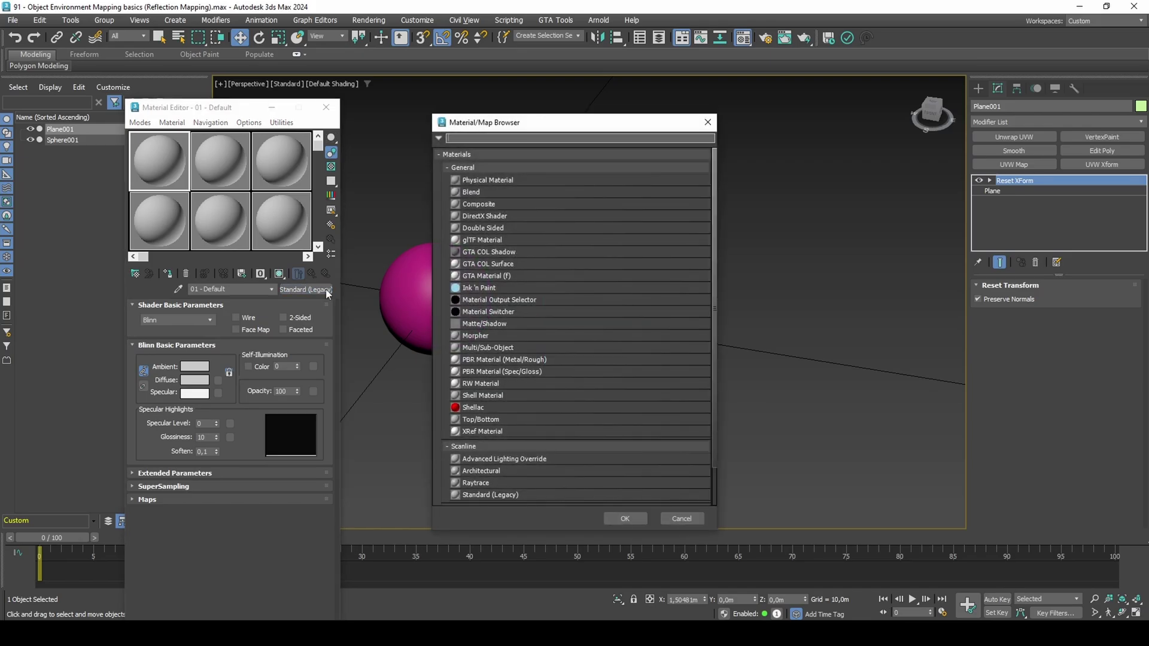
pyautogui.doubleClick(483, 383)
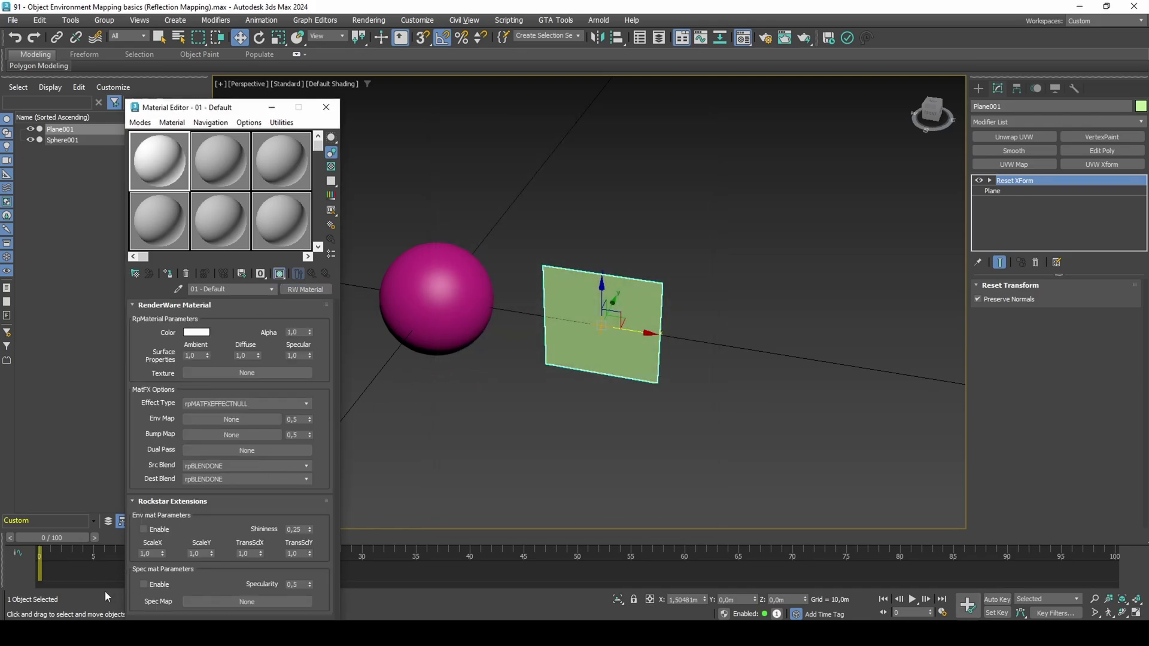
# Load dt_scyscrap_door2.png as the material's texture and assign the material to both the sphere and the plane.
pyautogui.hotkey('alt', 'Tab')
pyautogui.moveTo(533, 323); pyautogui.dragTo(264, 367)
pyautogui.moveTo(412, 207); pyautogui.dragTo(624, 328)
pyautogui.click(167, 273)
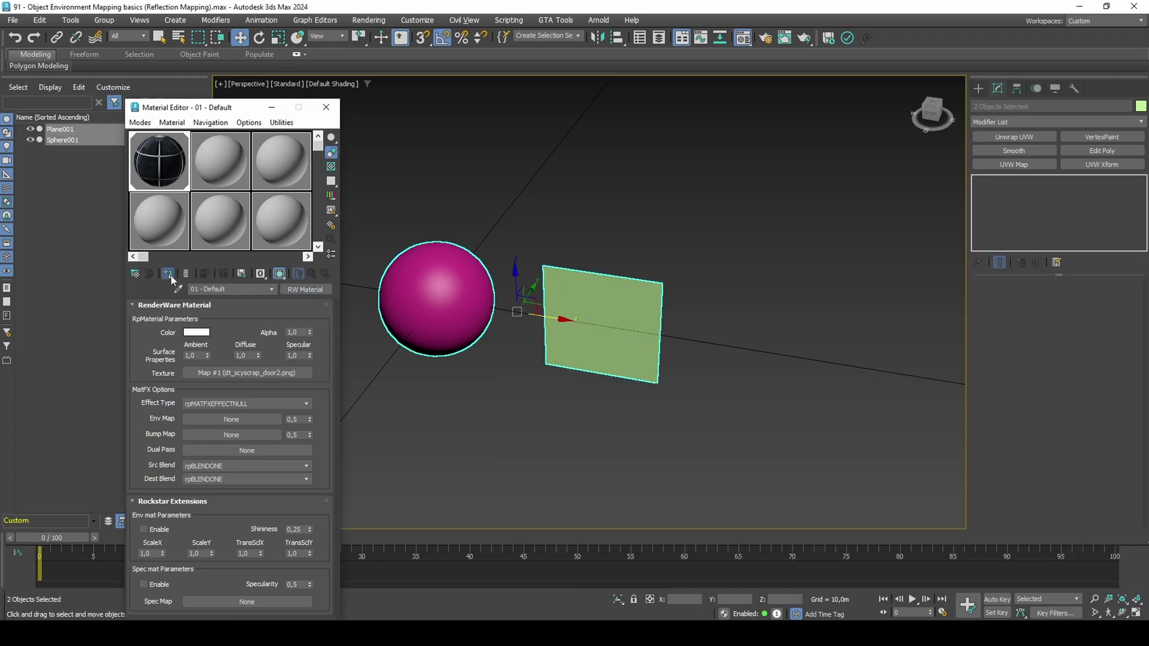
pyautogui.click(326, 107)
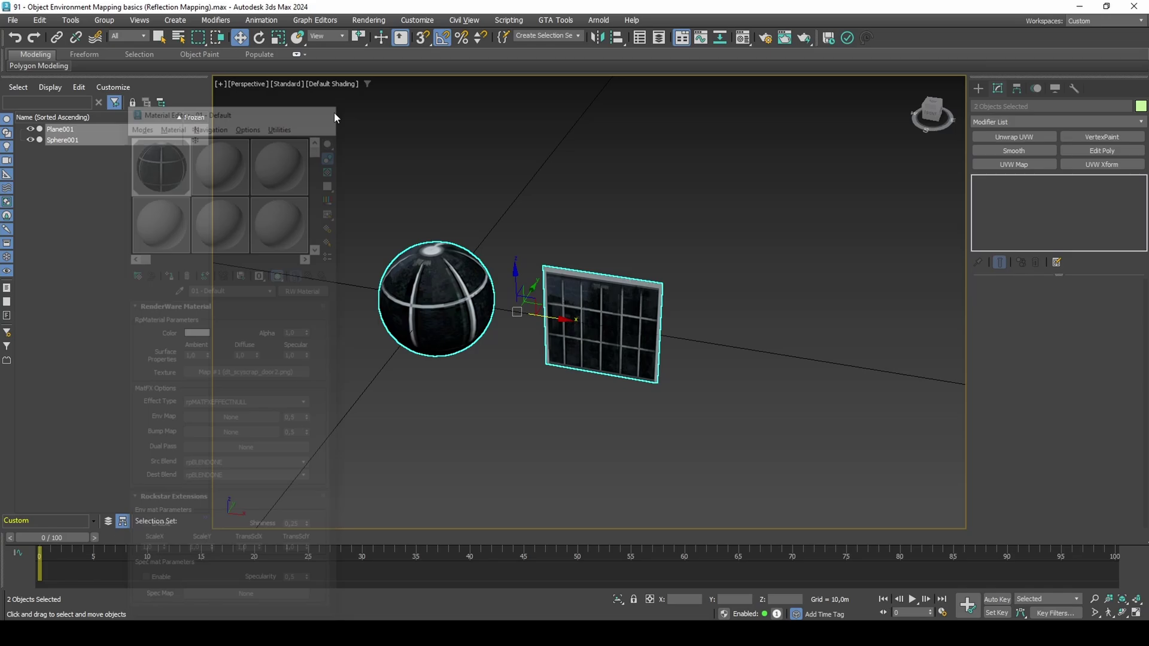
# Add a UVW Xform modifier to the sphere with U Tile and V Tile set to 4.
pyautogui.moveTo(437, 285); pyautogui.dragTo(494, 285, button='middle')
pyautogui.scroll(5, 494, 285)
pyautogui.click(502, 286)
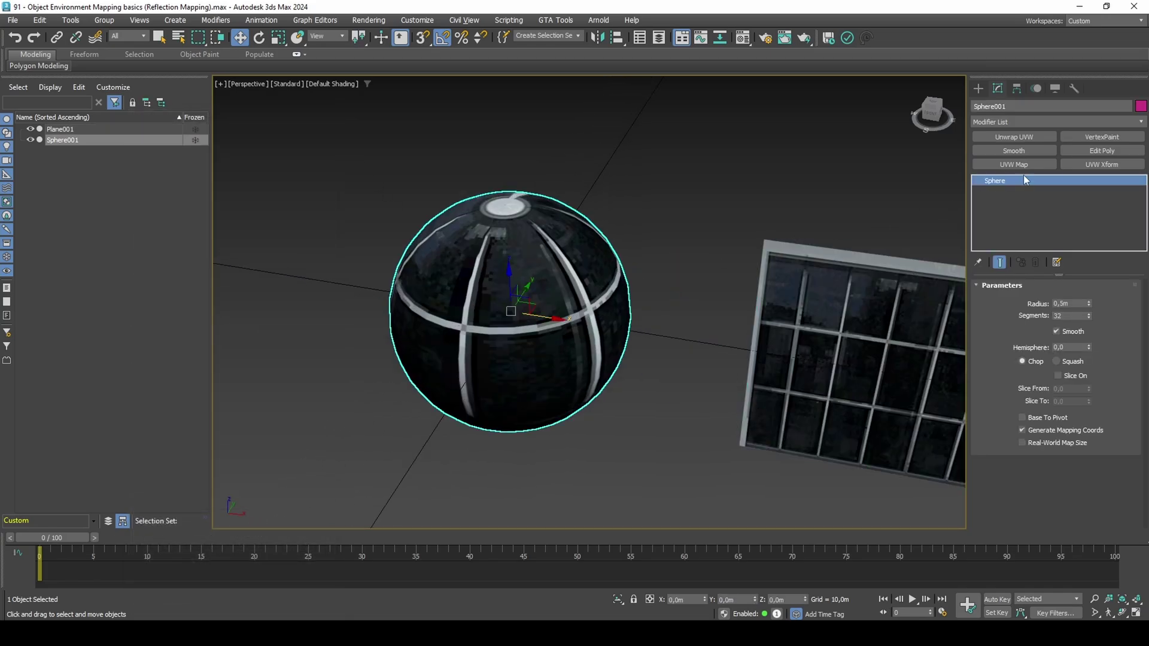
pyautogui.click(1114, 166)
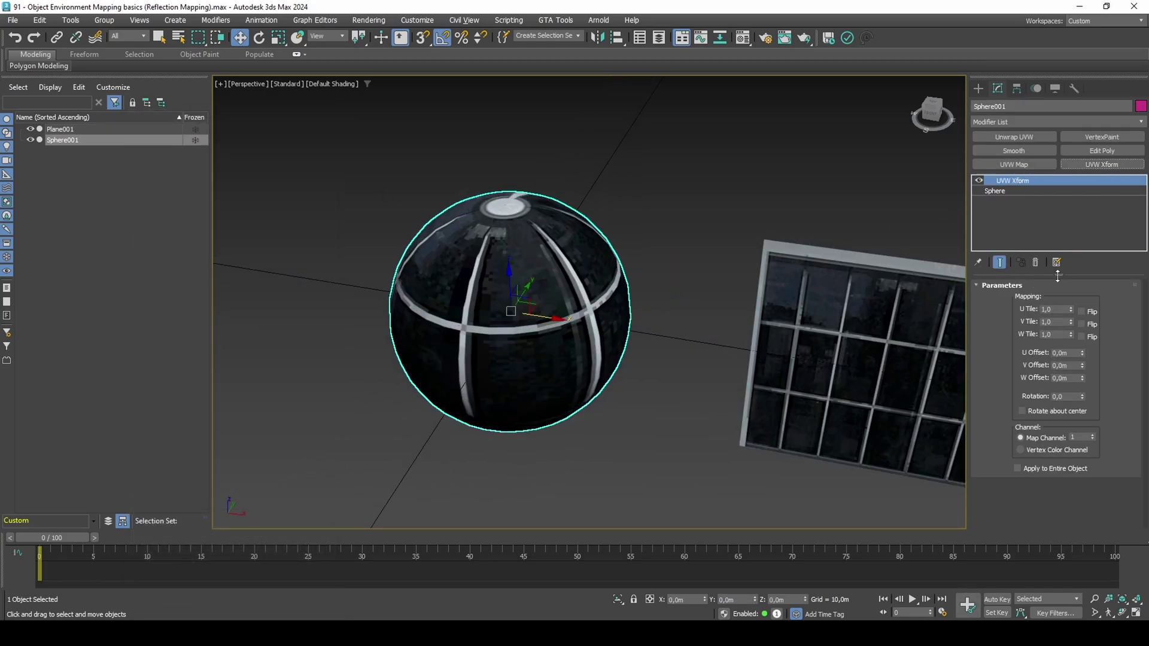
pyautogui.doubleClick(1056, 309)
pyautogui.write('4')
pyautogui.press('Tab')
pyautogui.write('4')
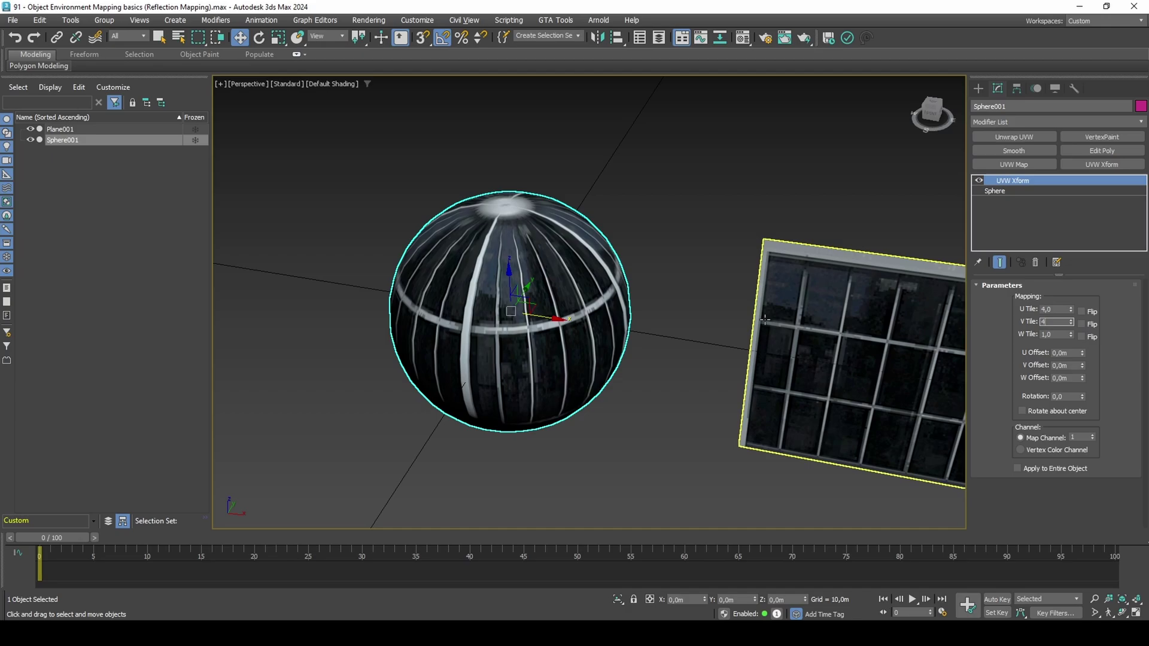
pyautogui.press('Return')
# Clone the sphere and the plane together as copies placed behind the originals.
pyautogui.moveTo(545, 317); pyautogui.dragTo(671, 339, button='middle')
pyautogui.scroll(-3, 575, 311)
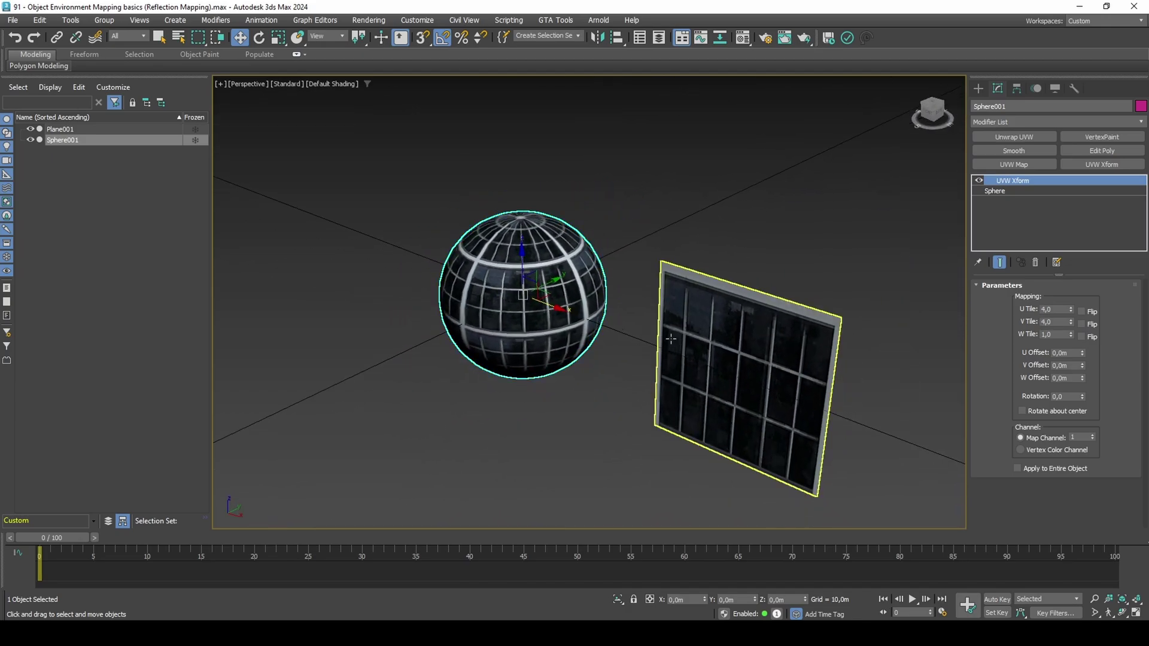
pyautogui.keyDown('ctrl'); pyautogui.click(670, 338); pyautogui.keyUp('ctrl')
pyautogui.moveTo(634, 333)
pyautogui.keyDown('shift'); pyautogui.mouseDown()
pyautogui.moveTo(805, 249)
pyautogui.moveTo(798, 255)
pyautogui.mouseUp(); pyautogui.keyUp('shift')
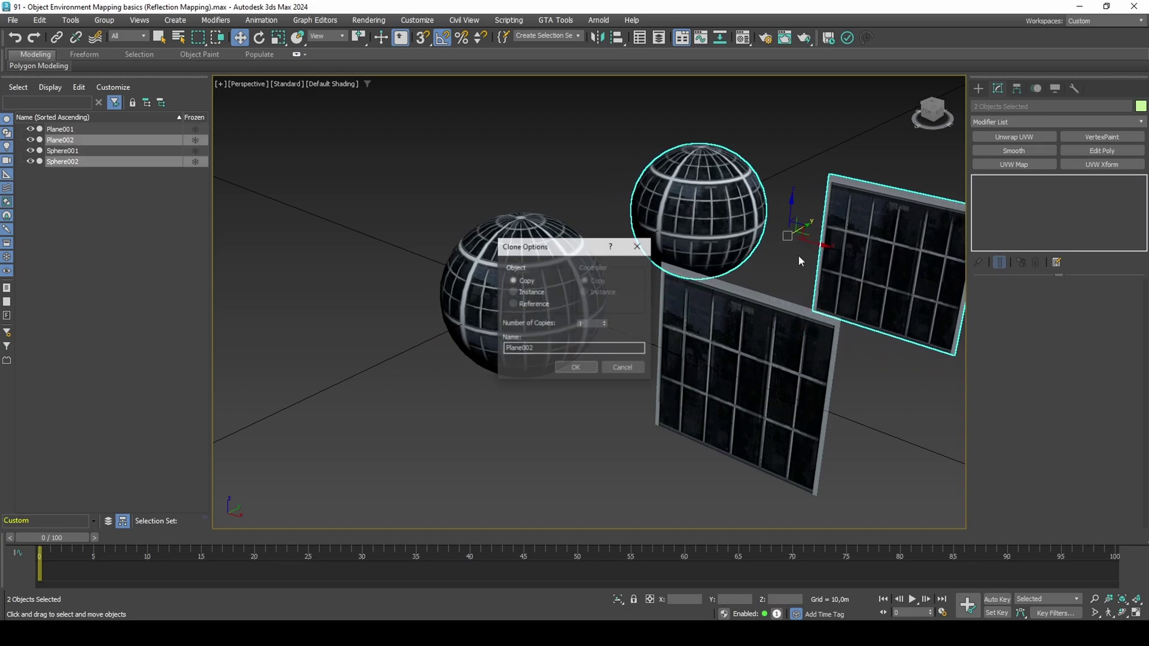
pyautogui.click(576, 368)
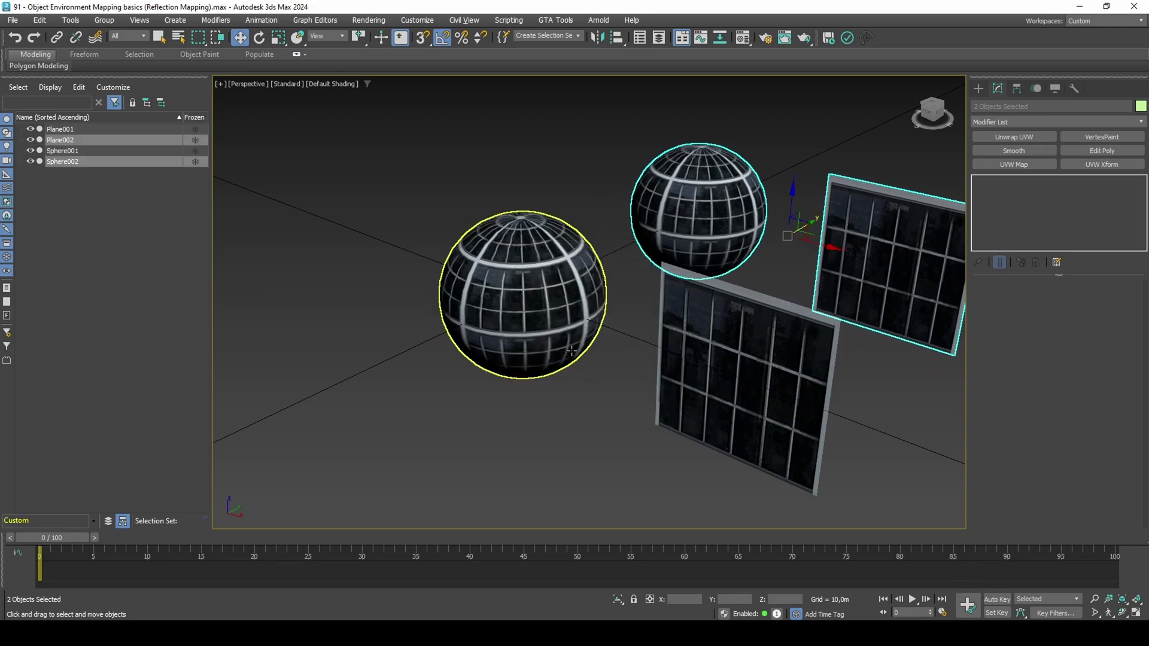
# Add a Smooth modifier to the original sphere and plane, with Auto Smooth on and a threshold of 0.
pyautogui.click(573, 358)
pyautogui.keyDown('ctrl'); pyautogui.click(701, 359); pyautogui.keyUp('ctrl')
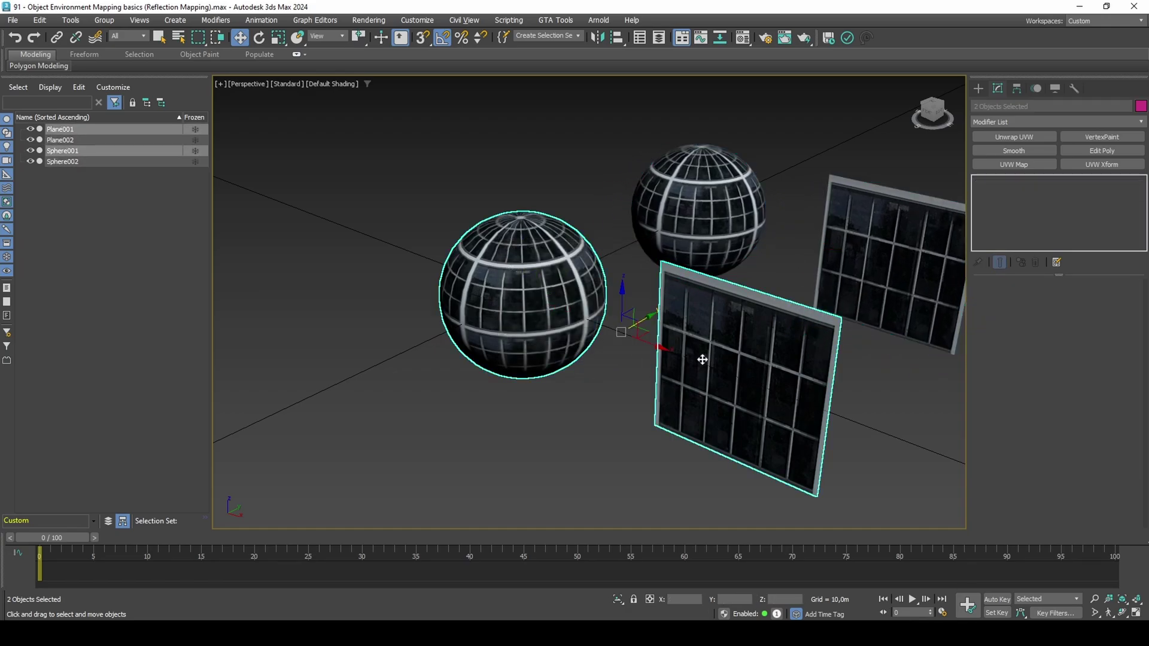
pyautogui.click(1026, 152)
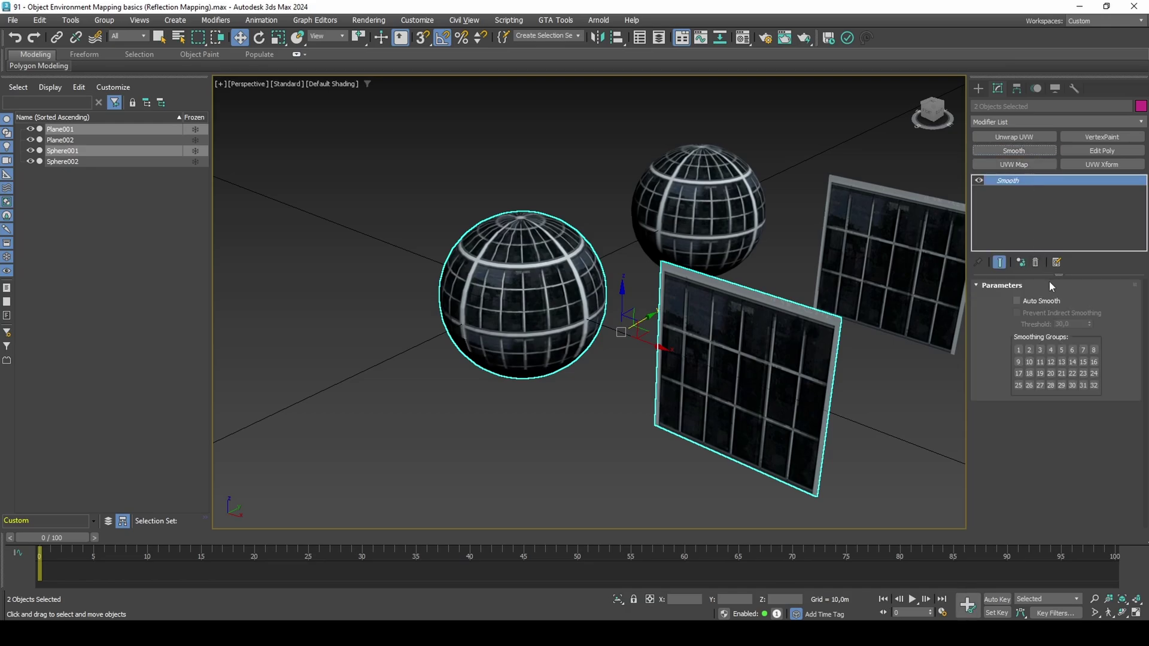
pyautogui.click(1017, 301)
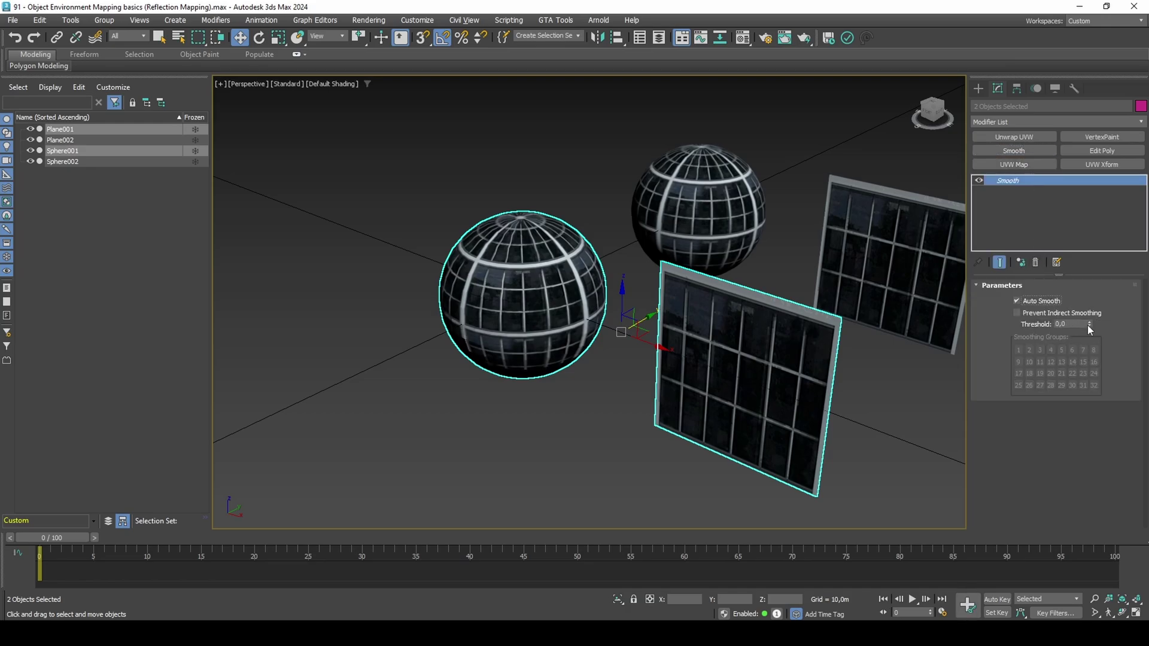
# Add a Smooth modifier to the rear sphere and plane copies, assigning smoothing group 1.
pyautogui.click(850, 252)
pyautogui.keyDown('ctrl'); pyautogui.click(758, 222); pyautogui.keyUp('ctrl')
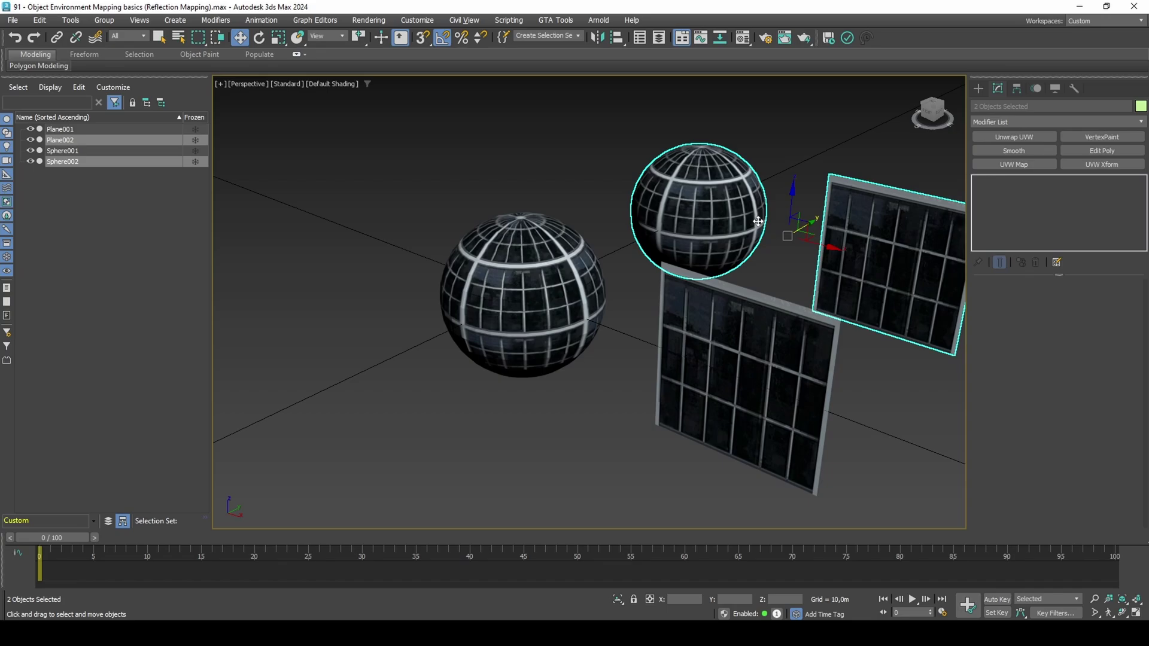
pyautogui.click(1014, 150)
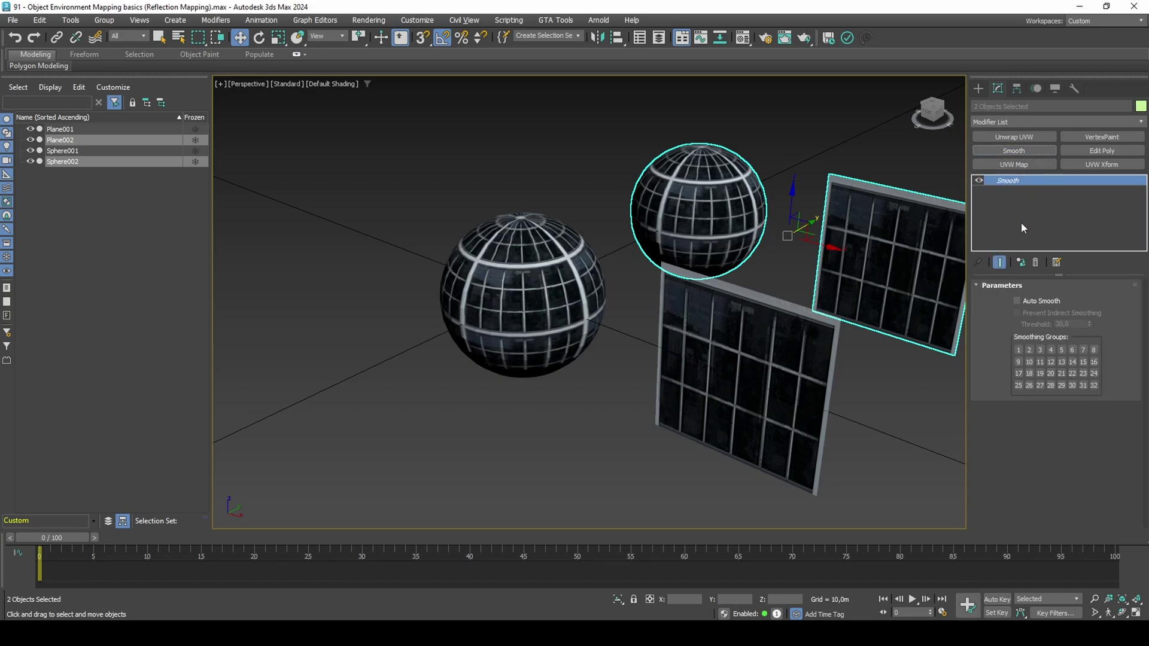
pyautogui.click(1019, 350)
# Switch the perspective viewport shading to Clay.
pyautogui.click(338, 87)
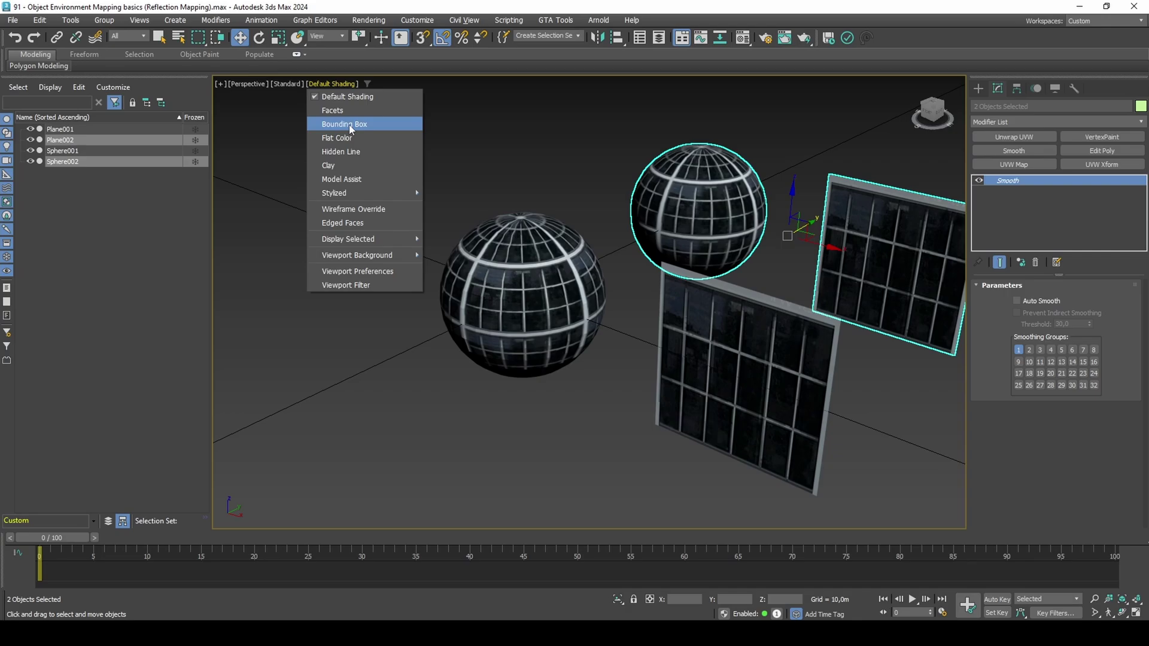
pyautogui.click(344, 163)
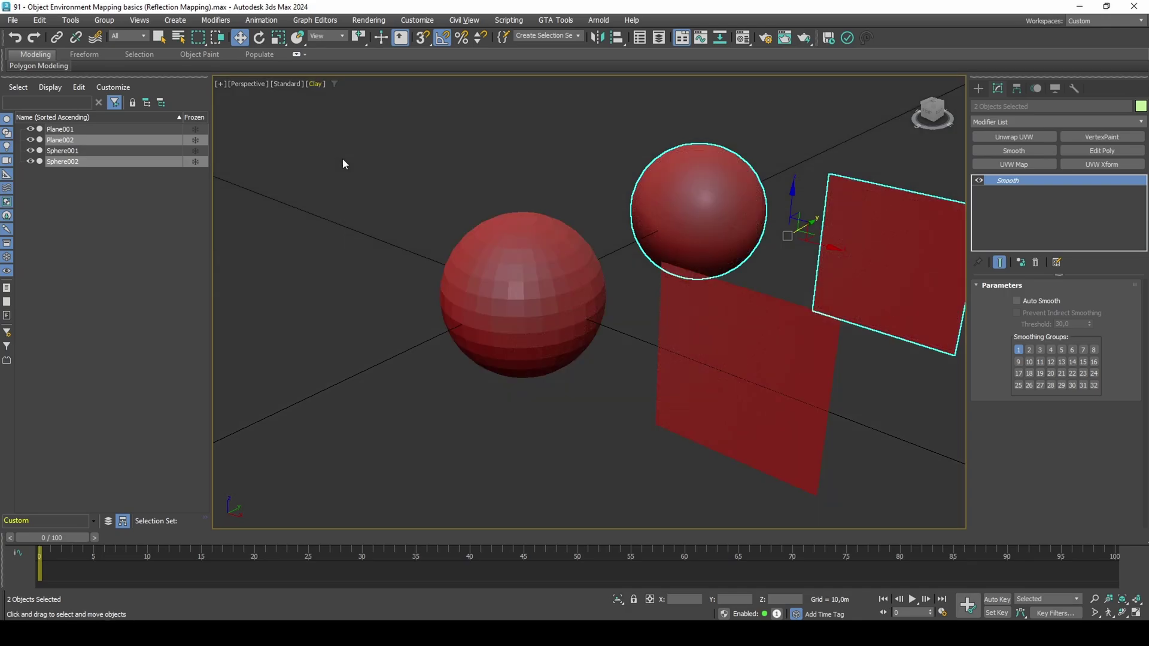
pyautogui.moveTo(514, 293); pyautogui.dragTo(432, 289, button='middle')
# Add an Edit Normals modifier to all four objects with a Display Length of 0.05.
pyautogui.moveTo(379, 128); pyautogui.dragTo(439, 160)
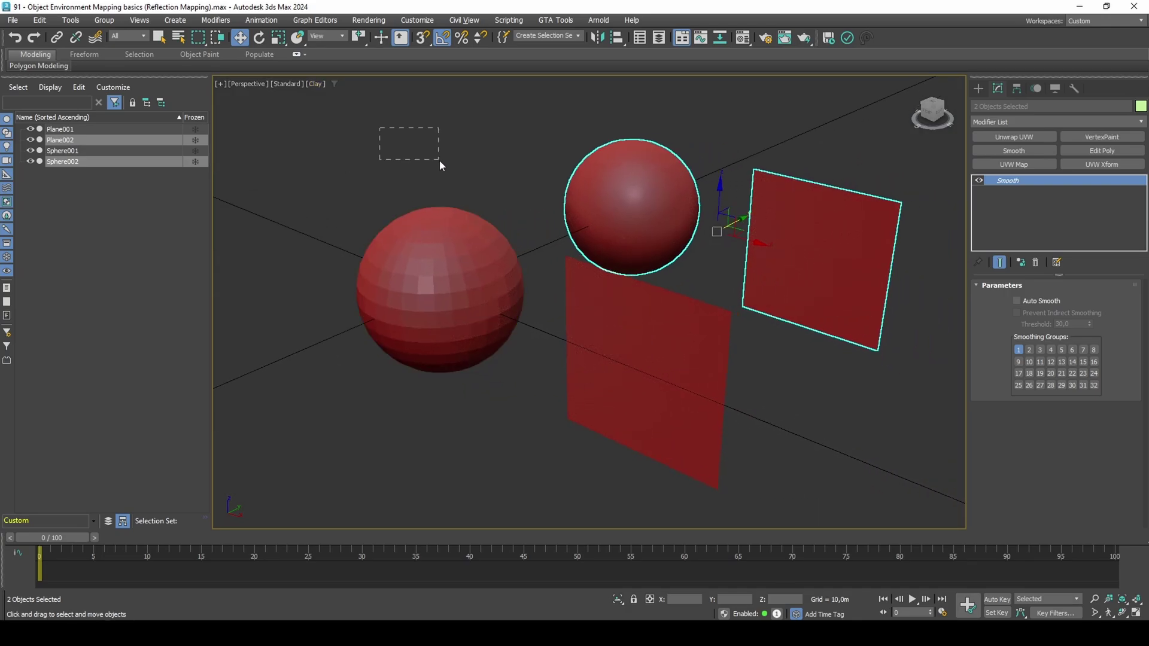
pyautogui.moveTo(821, 391); pyautogui.dragTo(808, 378)
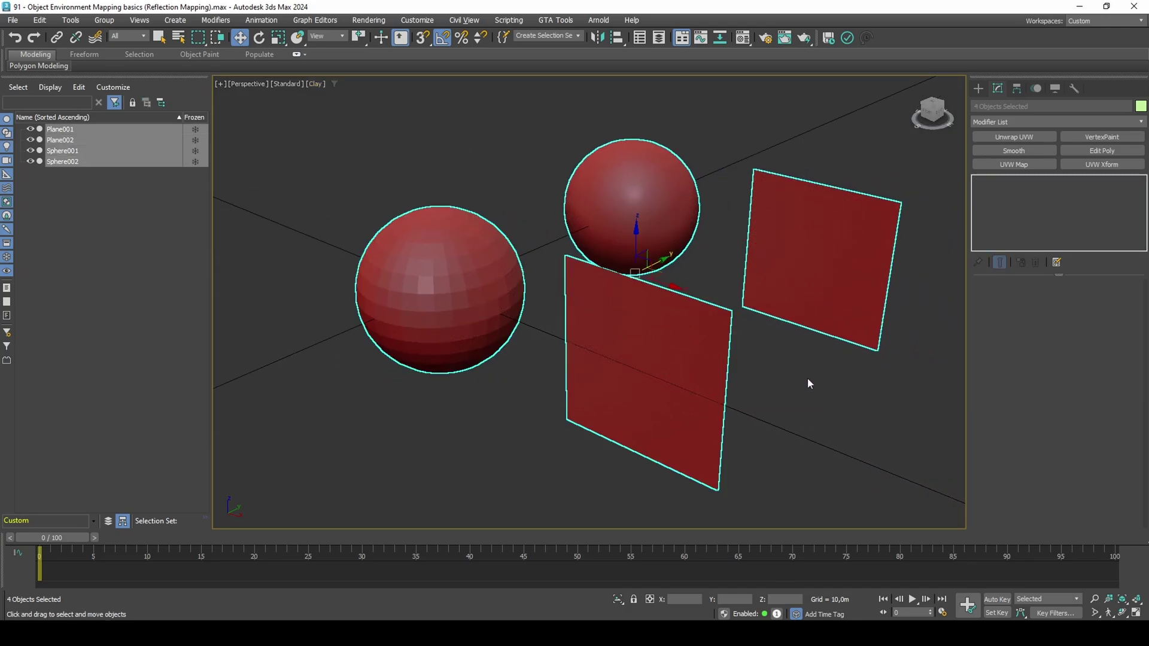
pyautogui.click(1057, 118)
pyautogui.write('ed')
pyautogui.click(1030, 157)
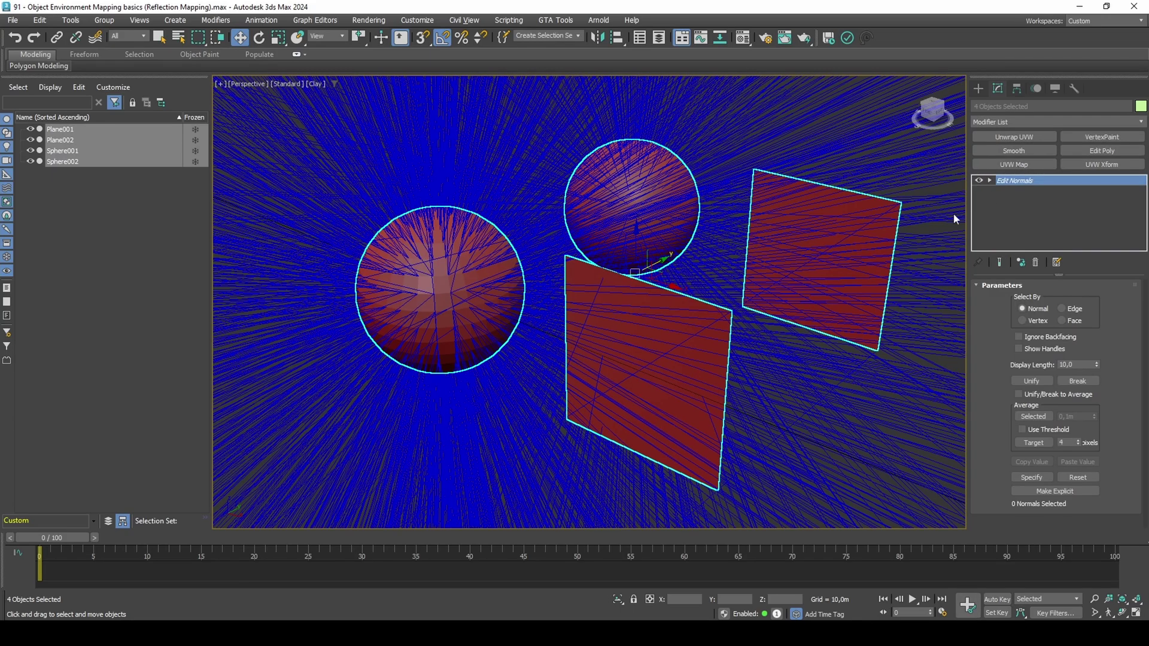
pyautogui.rightClick(1096, 366)
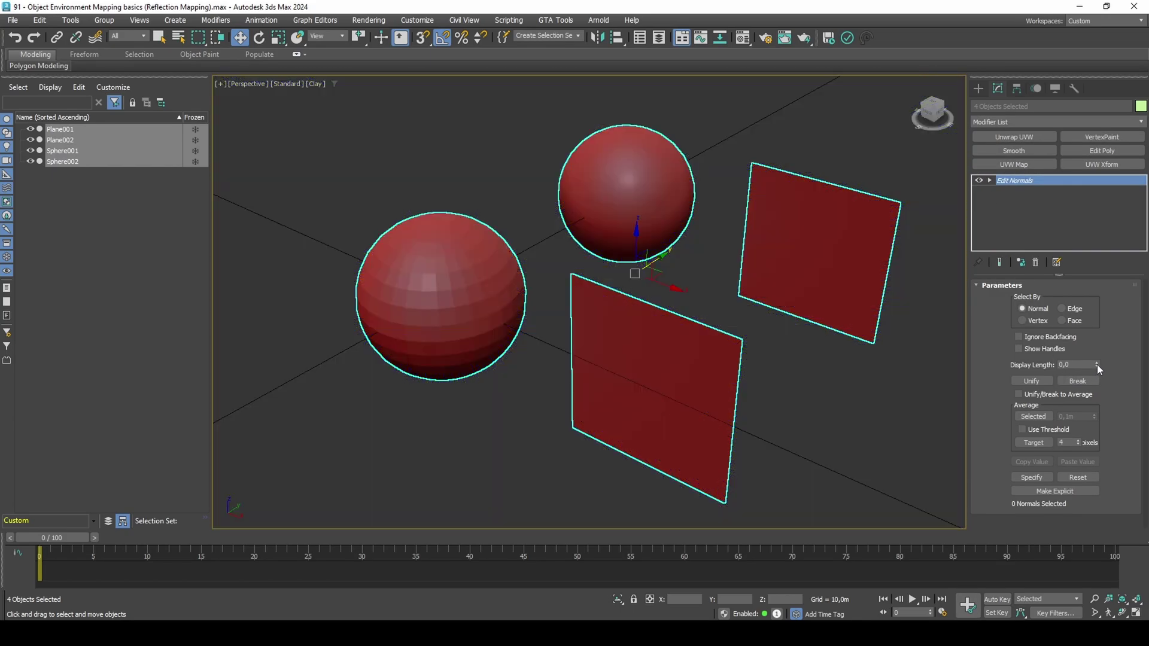
pyautogui.moveTo(1096, 364); pyautogui.dragTo(1106, 360)
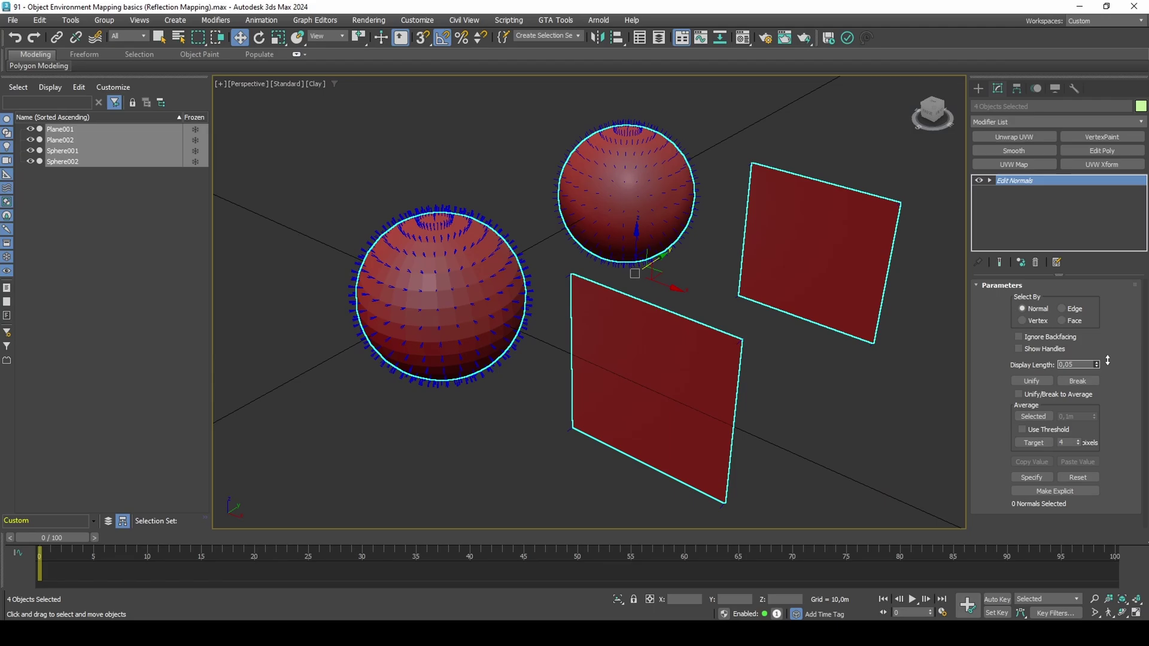
# Select all the normals and examine those at the vertices of the faceted front sphere.
pyautogui.keyDown('alt'); pyautogui.moveTo(769, 386); pyautogui.dragTo(820, 386, button='middle'); pyautogui.keyUp('alt')
pyautogui.scroll(5, 642, 272)
pyautogui.keyDown('alt'); pyautogui.moveTo(641, 270); pyautogui.dragTo(687, 304, button='middle'); pyautogui.keyUp('alt')
pyautogui.scroll(-6, 634, 277)
pyautogui.hotkey('ctrl', 'a')
pyautogui.moveTo(641, 233); pyautogui.dragTo(692, 287, button='middle')
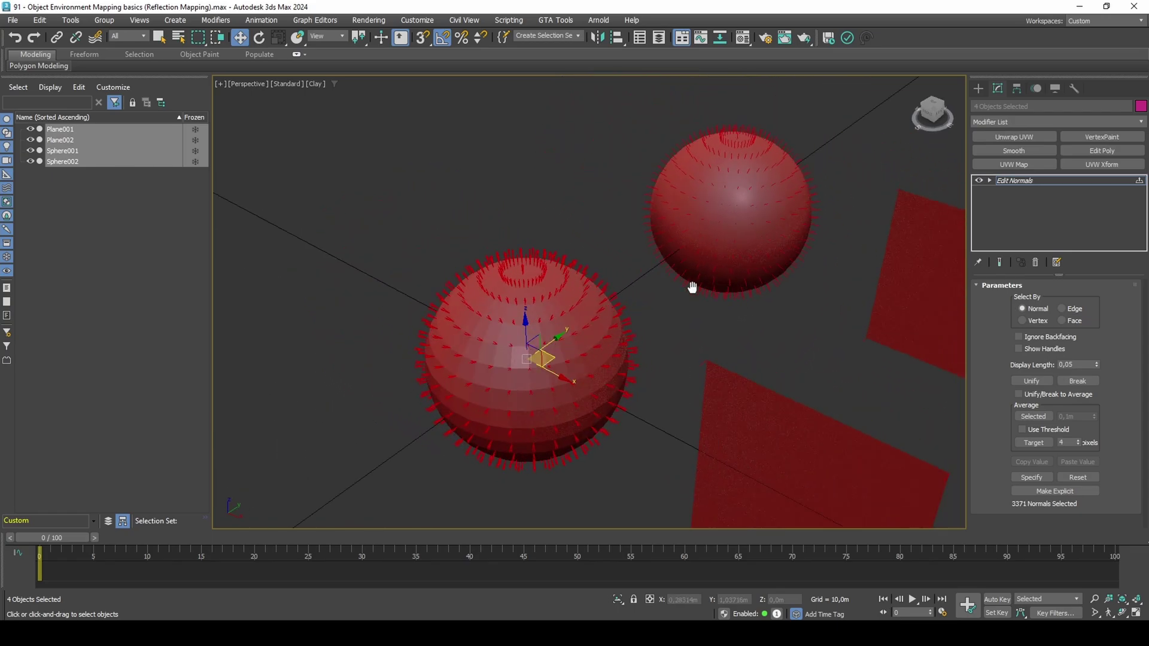
pyautogui.scroll(5, 529, 310)
pyautogui.scroll(2, 512, 303)
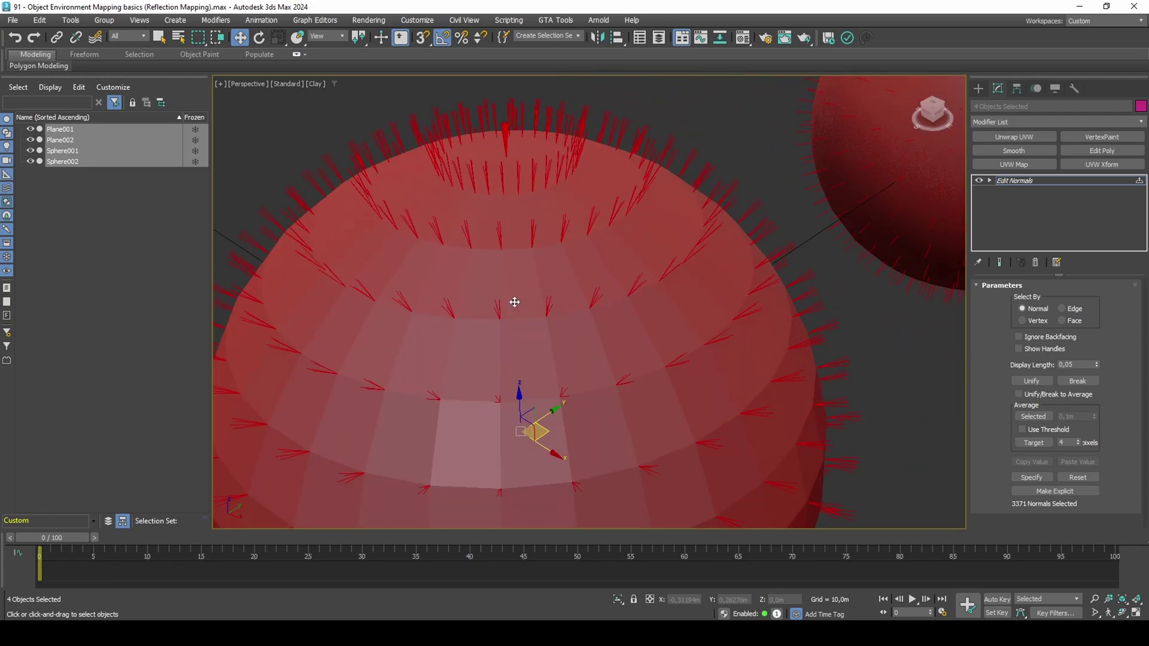
pyautogui.scroll(-4, 460, 281)
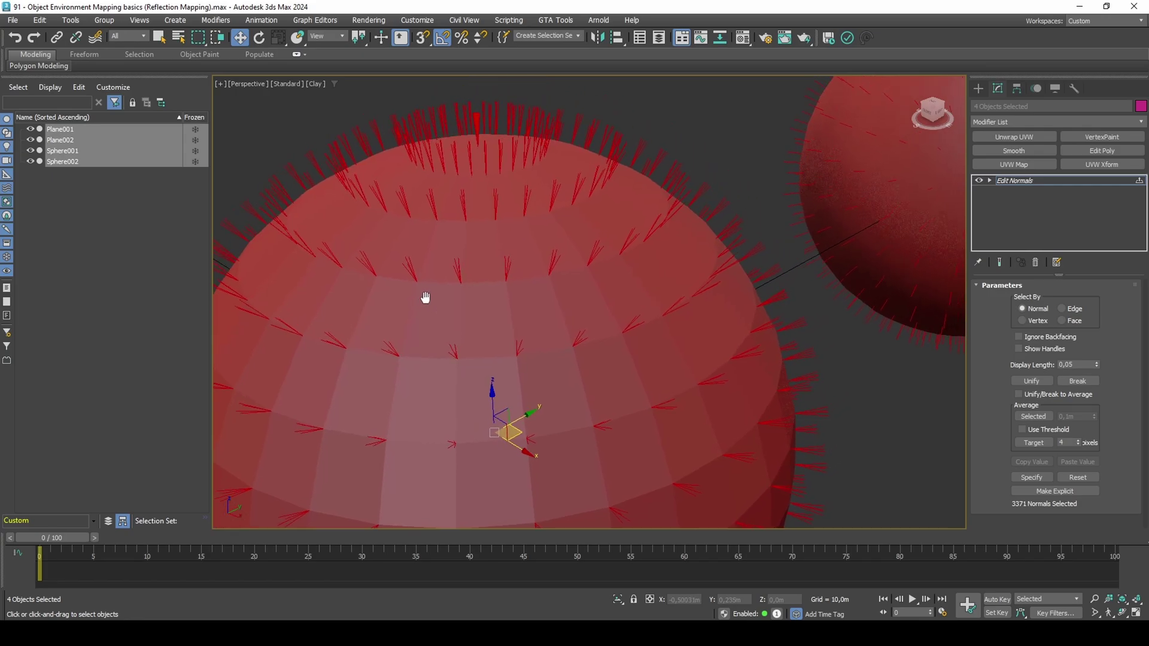
pyautogui.scroll(-4, 715, 239)
# Examine the vertex normals of the smooth rear sphere, and remove the Edit Normals modifier from all four objects.
pyautogui.scroll(5, 711, 246)
pyautogui.scroll(2, 682, 292)
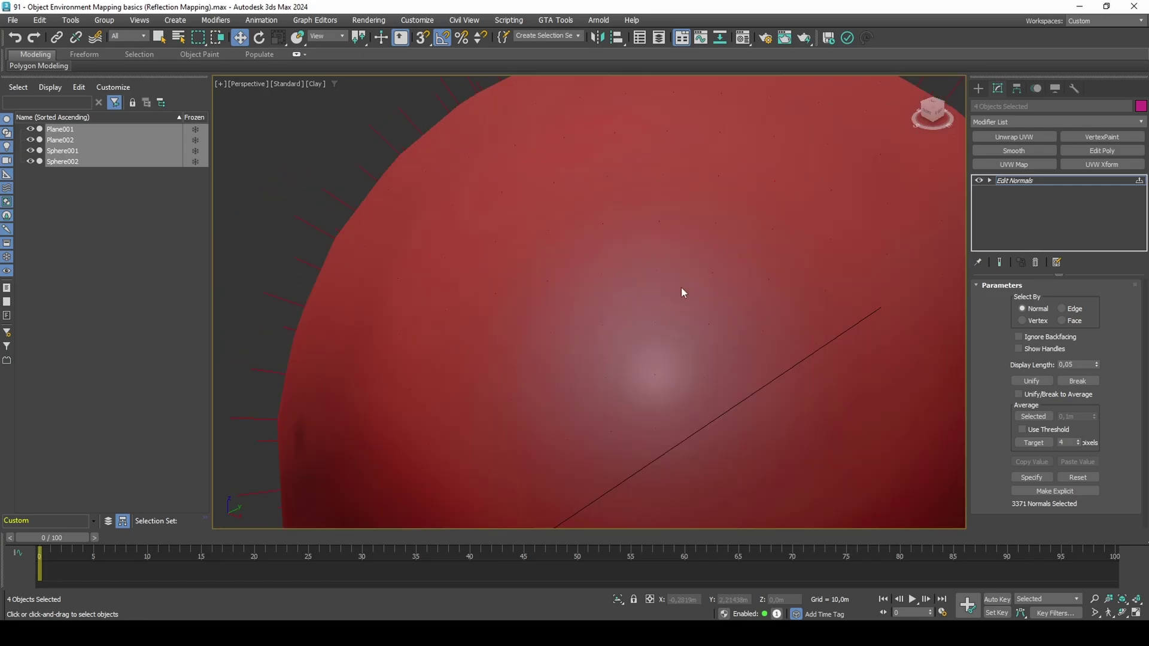
pyautogui.scroll(-2, 667, 272)
pyautogui.moveTo(666, 272); pyautogui.dragTo(646, 258, button='middle')
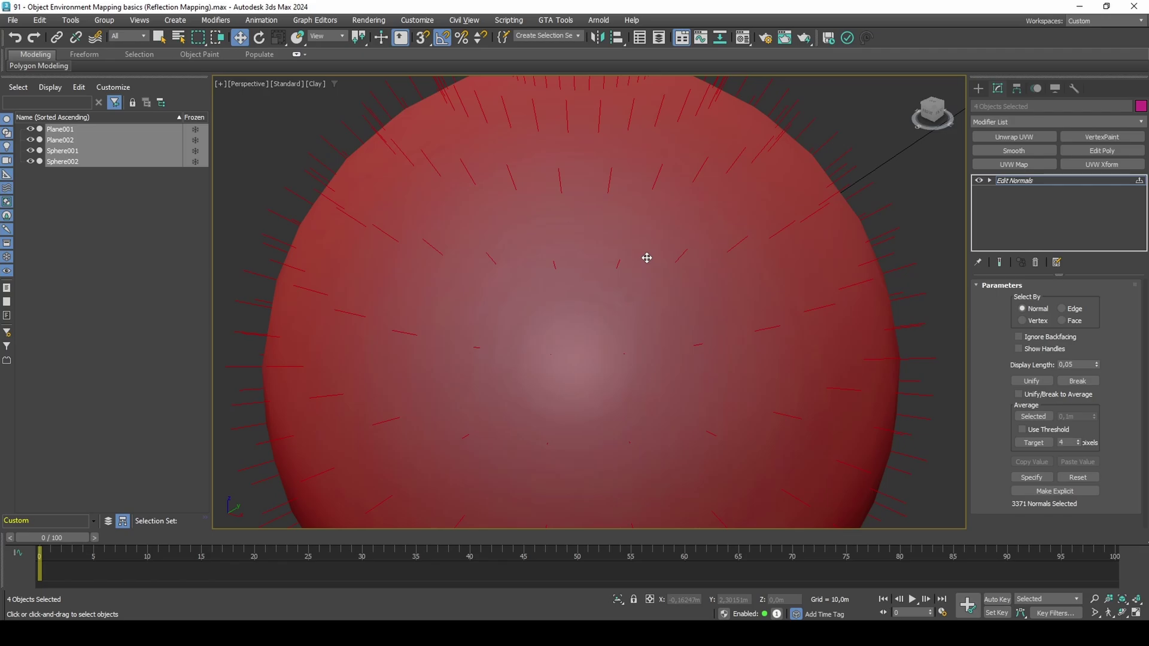
pyautogui.scroll(-7, 646, 239)
pyautogui.scroll(2, 790, 283)
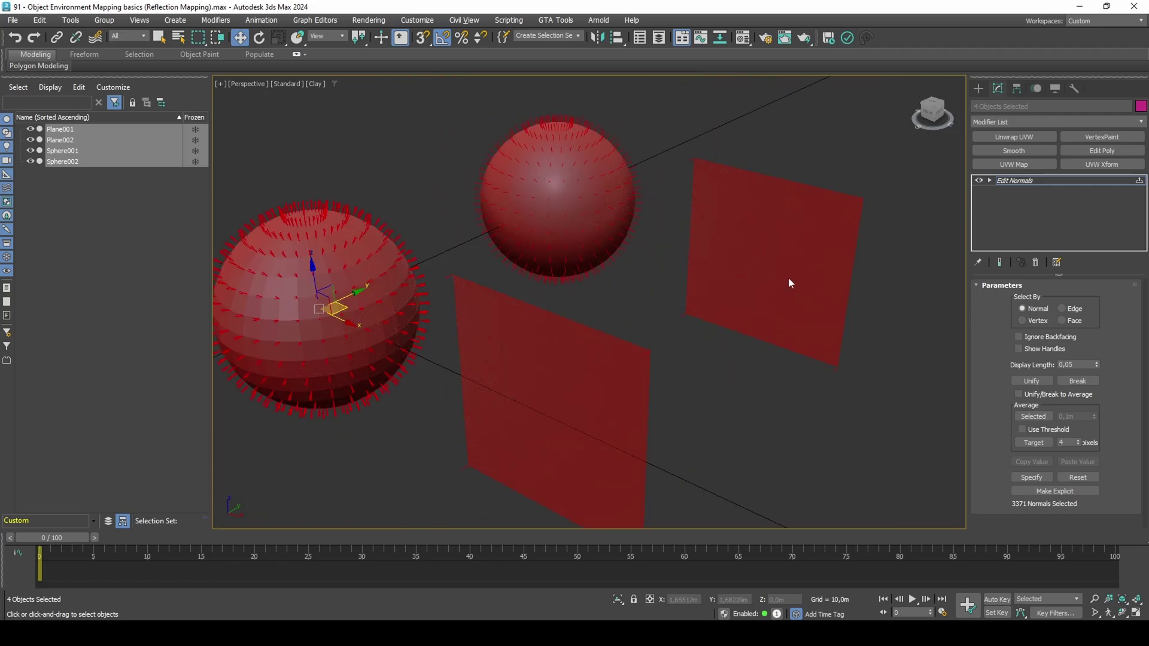
pyautogui.click(1036, 263)
# Add a Shell modifier to the rear plane with Inner Amount 0.34 m and Outer Amount 0, placing Smooth above Shell in the stack.
pyautogui.click(796, 246)
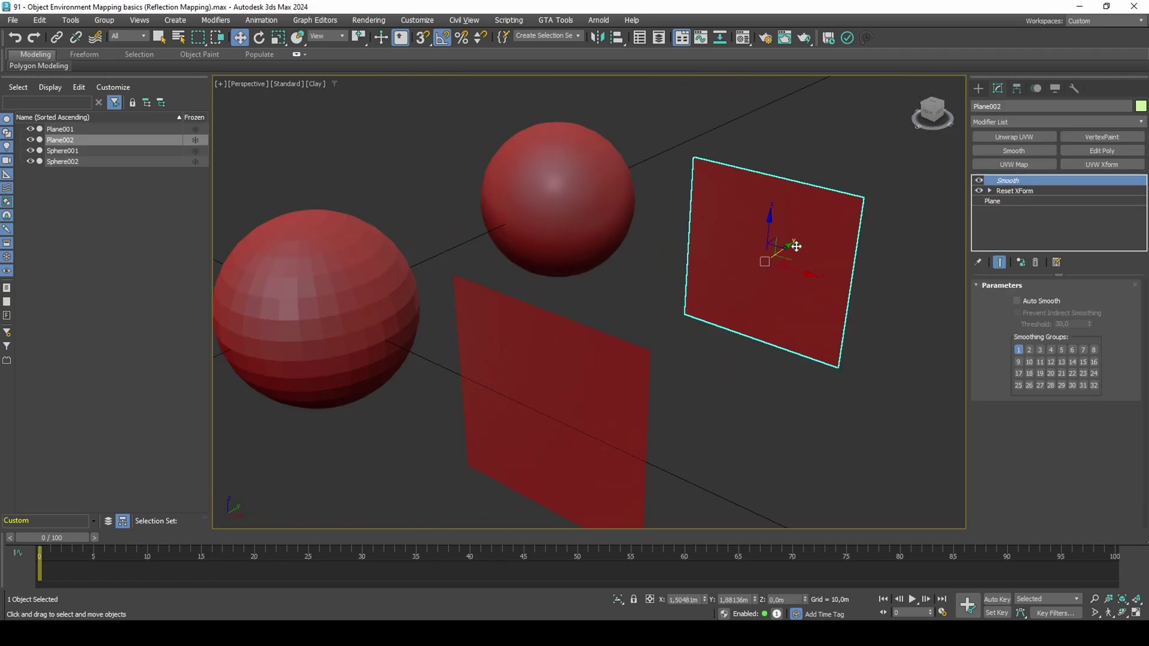
pyautogui.click(1061, 125)
pyautogui.write('sh')
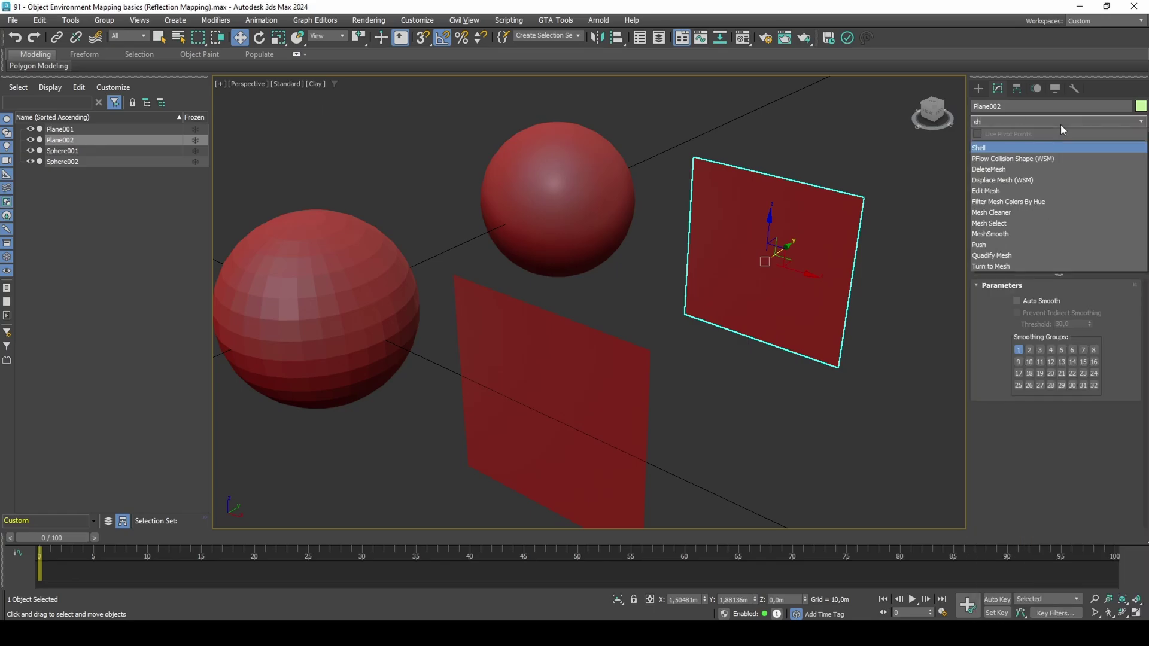
pyautogui.click(1041, 147)
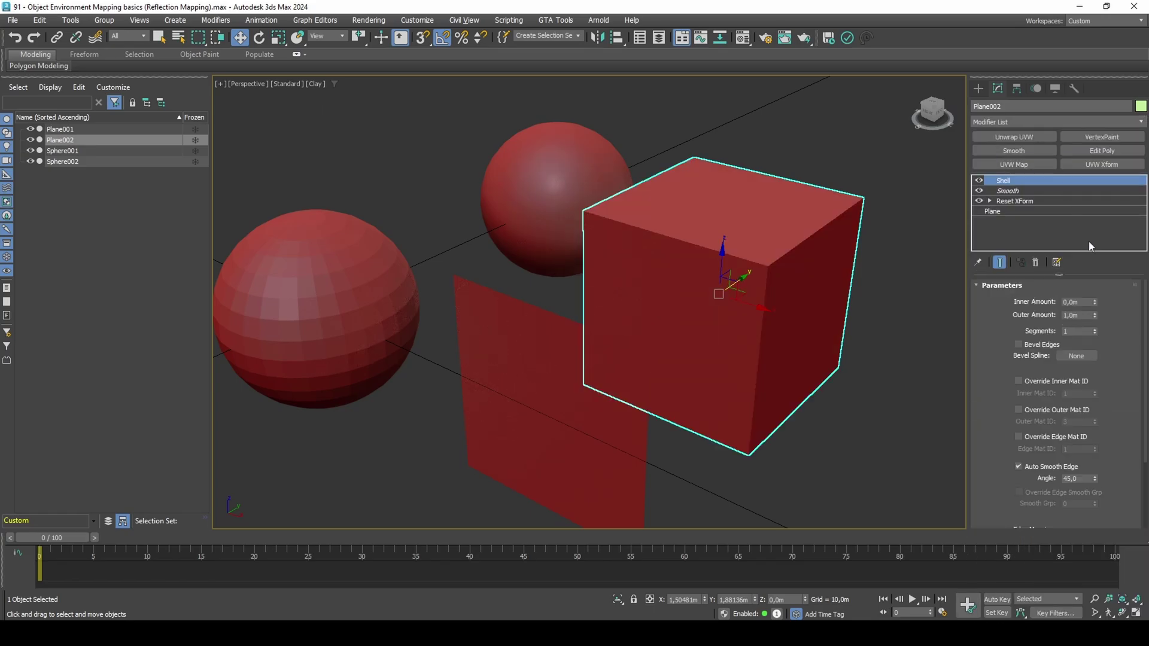
pyautogui.rightClick(1095, 313)
pyautogui.moveTo(1094, 302); pyautogui.dragTo(1106, 283)
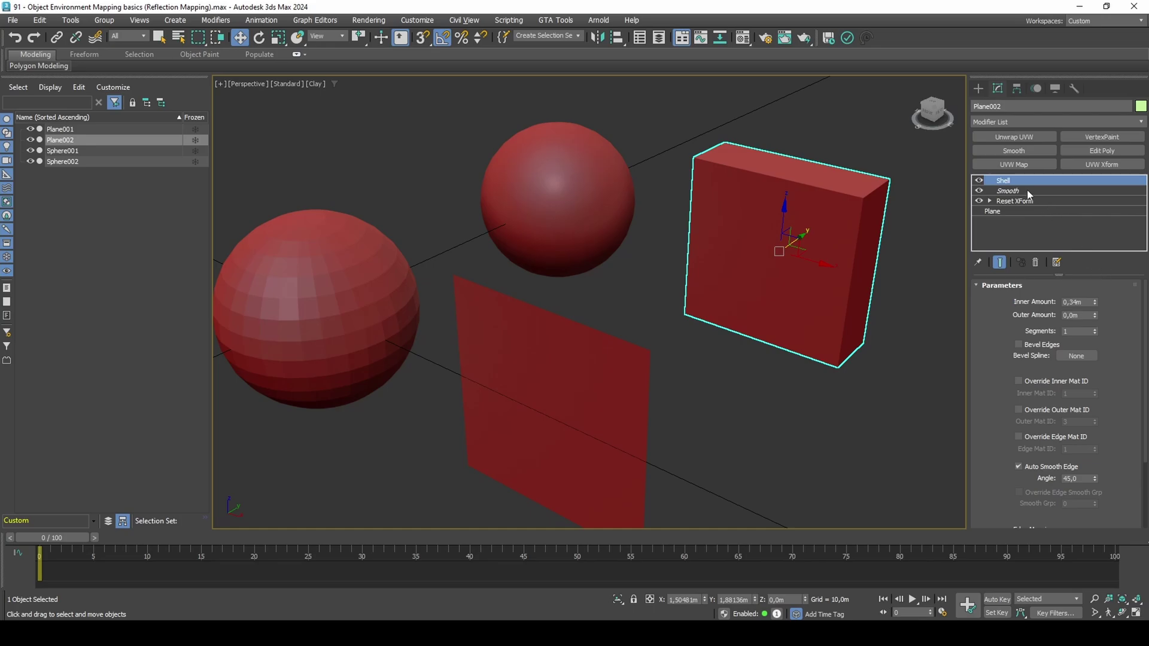
pyautogui.moveTo(1027, 189); pyautogui.dragTo(1032, 177)
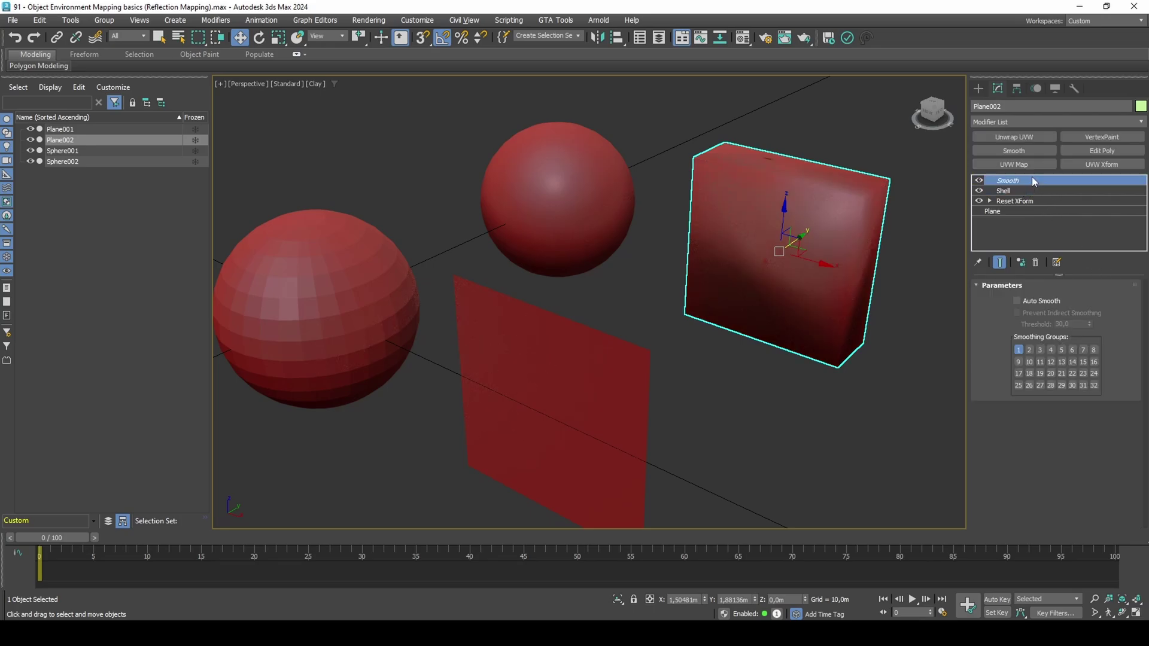
# Add an Edit Normals modifier to the thickened rear plane to examine its corner normals, and remove the modifier.
pyautogui.click(1068, 121)
pyautogui.write('ed')
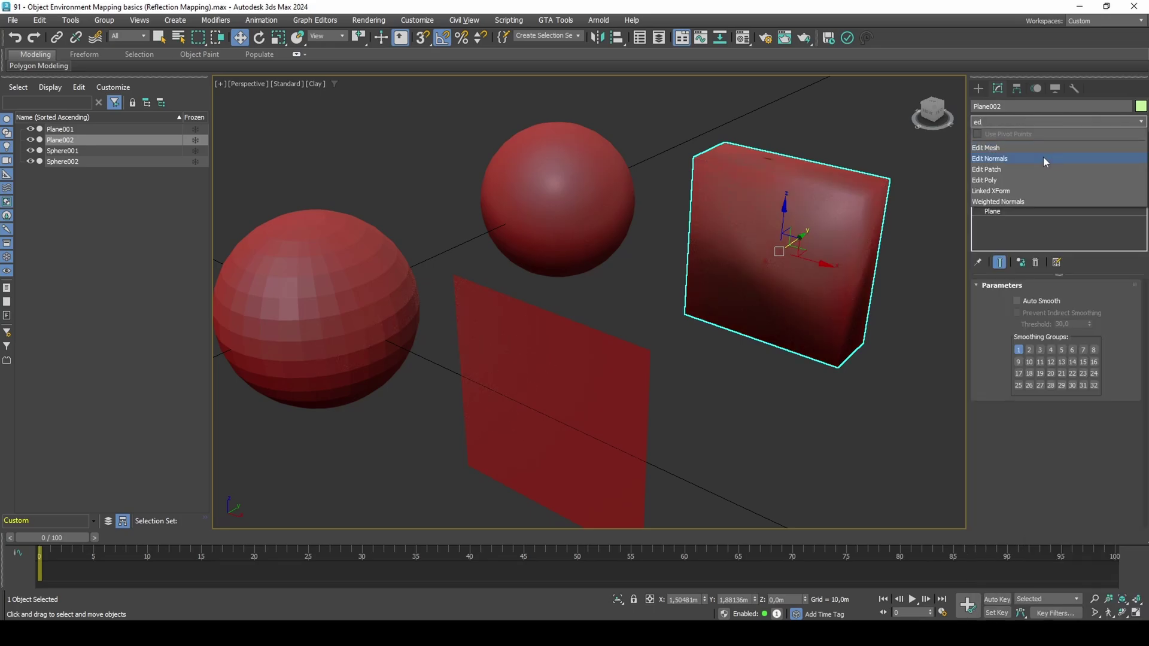
pyautogui.click(1043, 159)
pyautogui.moveTo(858, 209); pyautogui.dragTo(776, 241, button='middle')
pyautogui.scroll(5, 823, 235)
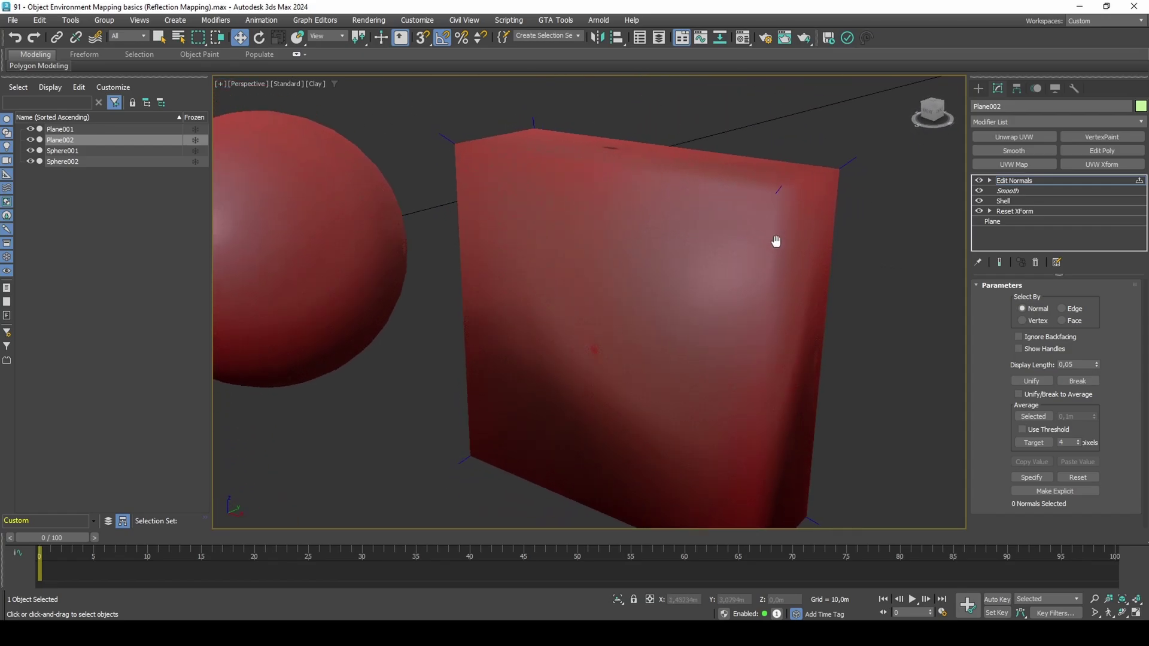
pyautogui.scroll(-8, 777, 241)
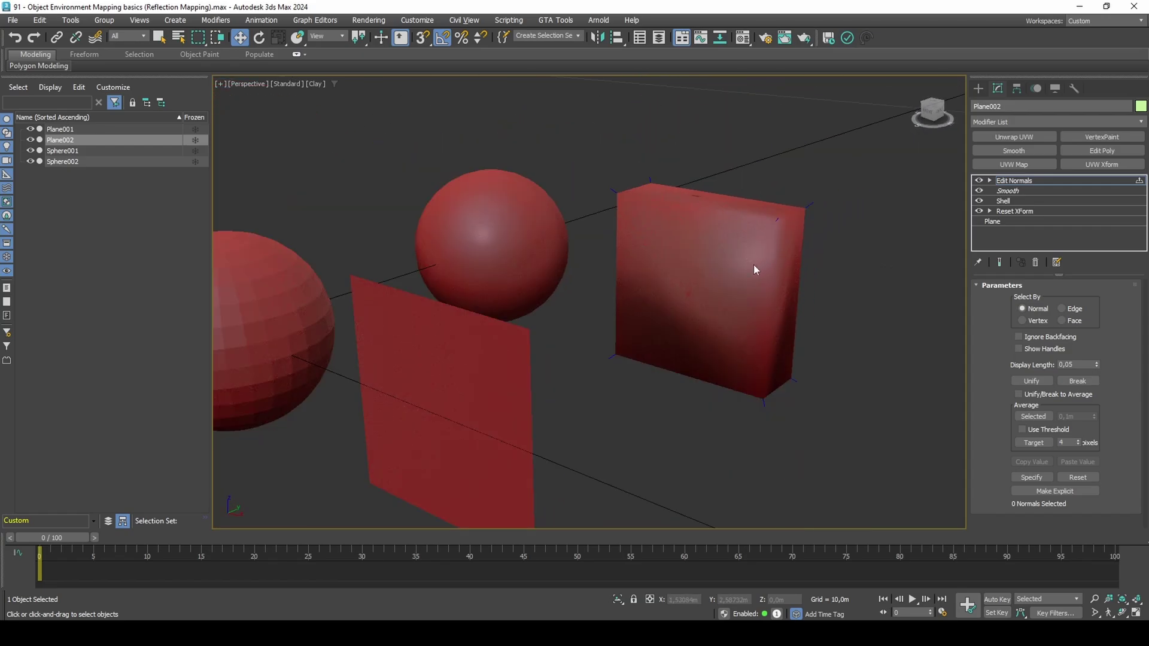
pyautogui.click(1035, 262)
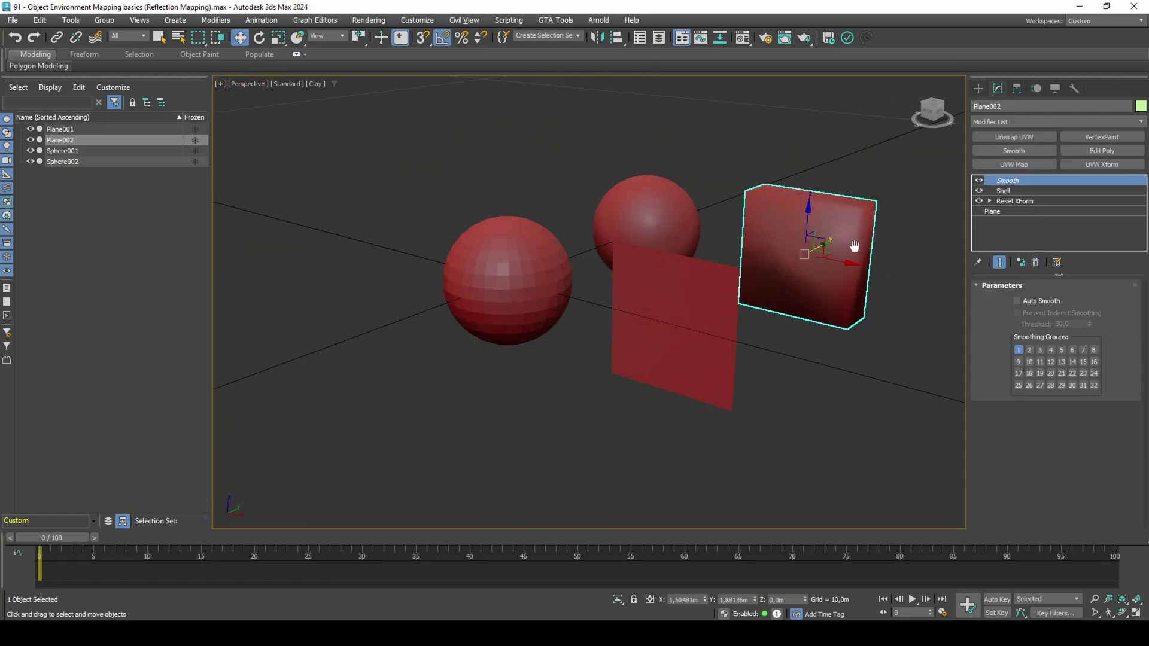
# Add an Edit Normals modifier to all four objects and make their normals explicit.
pyautogui.moveTo(859, 186); pyautogui.dragTo(874, 203, button='middle')
pyautogui.moveTo(576, 326); pyautogui.dragTo(546, 338)
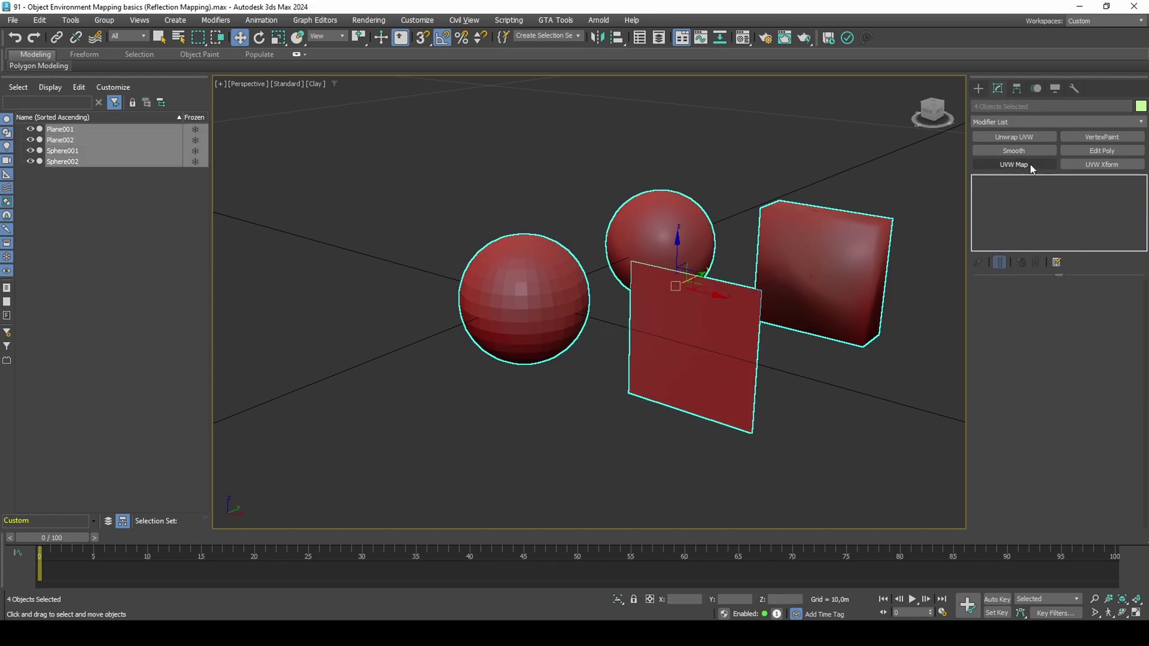
pyautogui.click(1061, 122)
pyautogui.write('ed')
pyautogui.click(1047, 159)
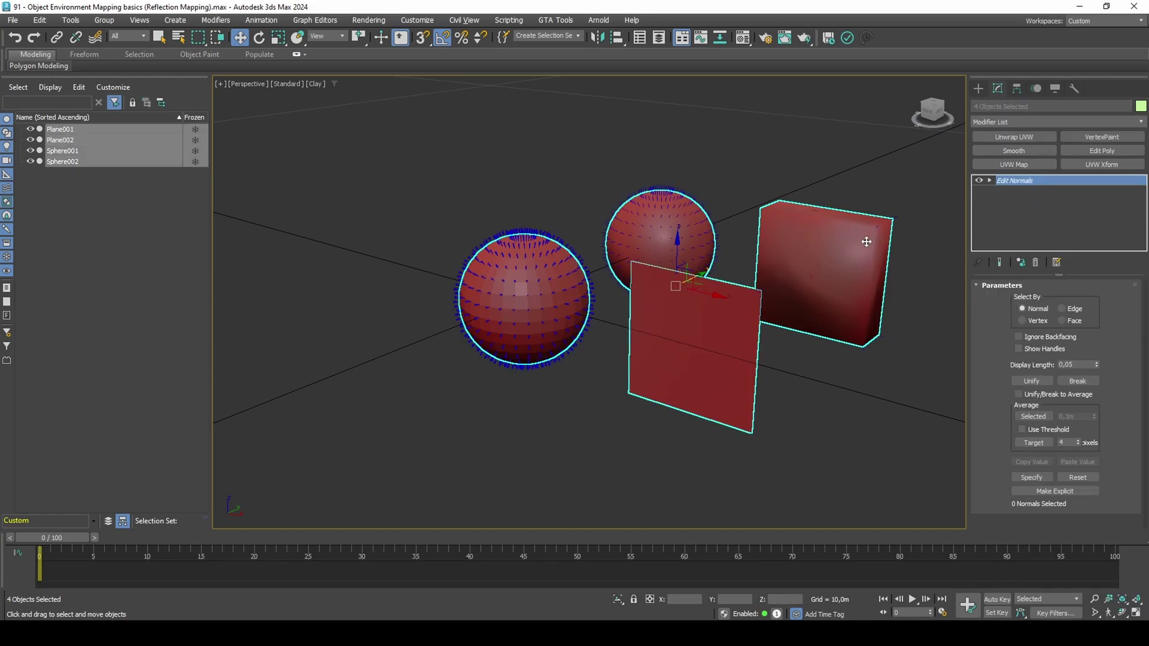
pyautogui.click(989, 180)
pyautogui.click(1006, 191)
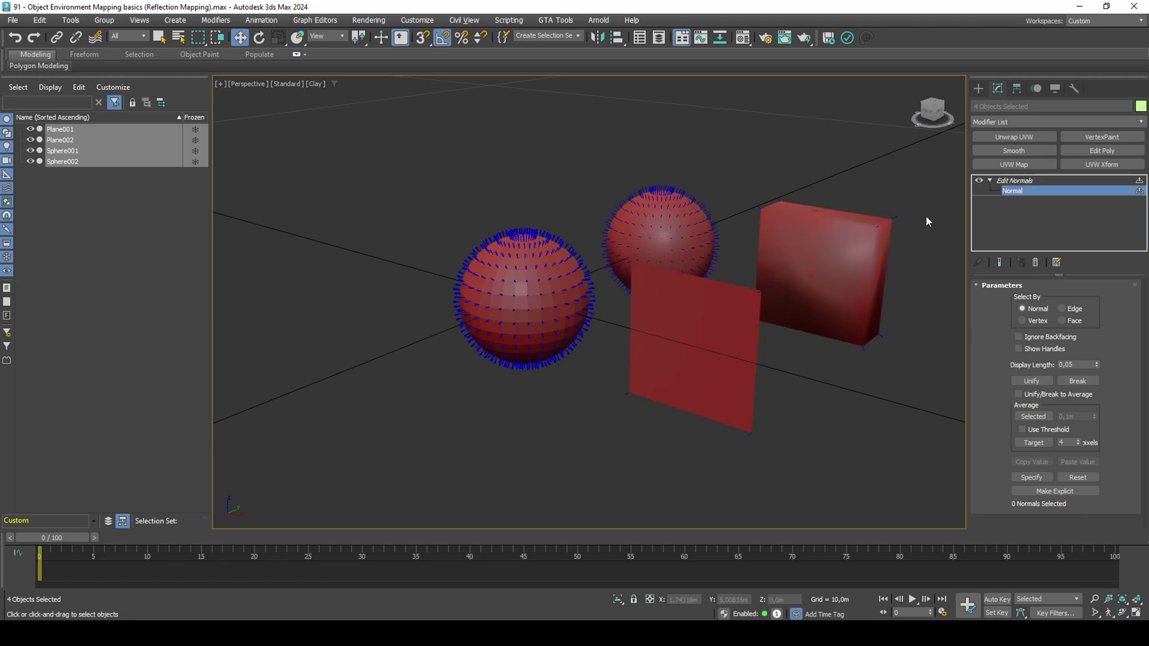
pyautogui.click(1046, 489)
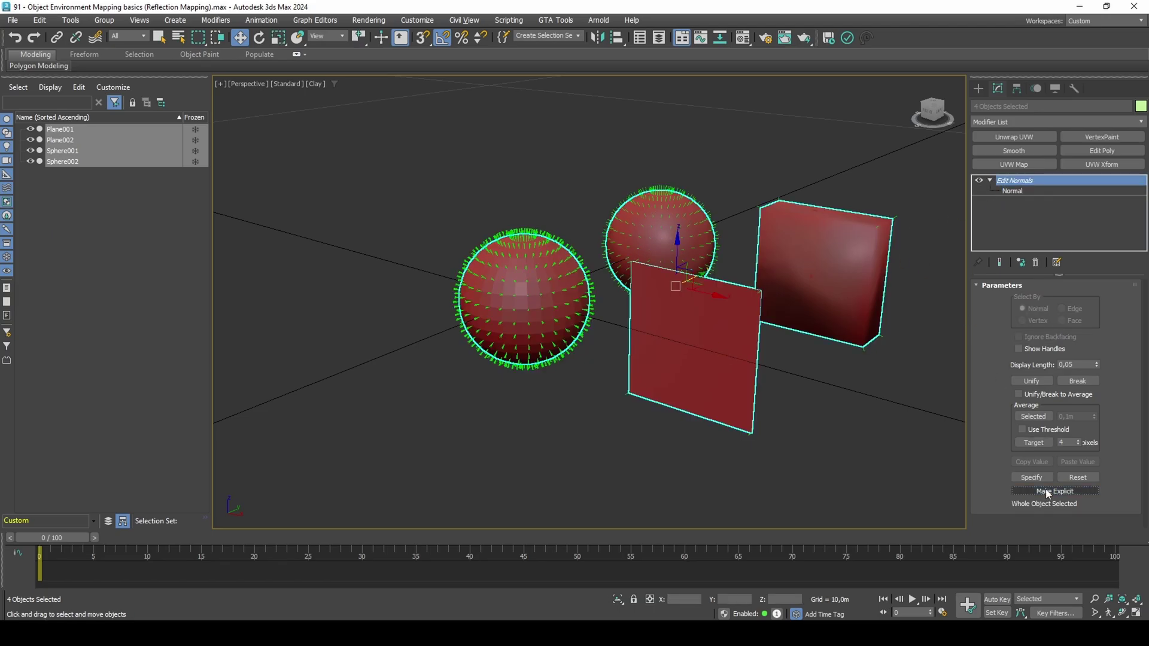
# Disable the Shell modifier on the rear plane while keeping it in the stack.
pyautogui.click(795, 276)
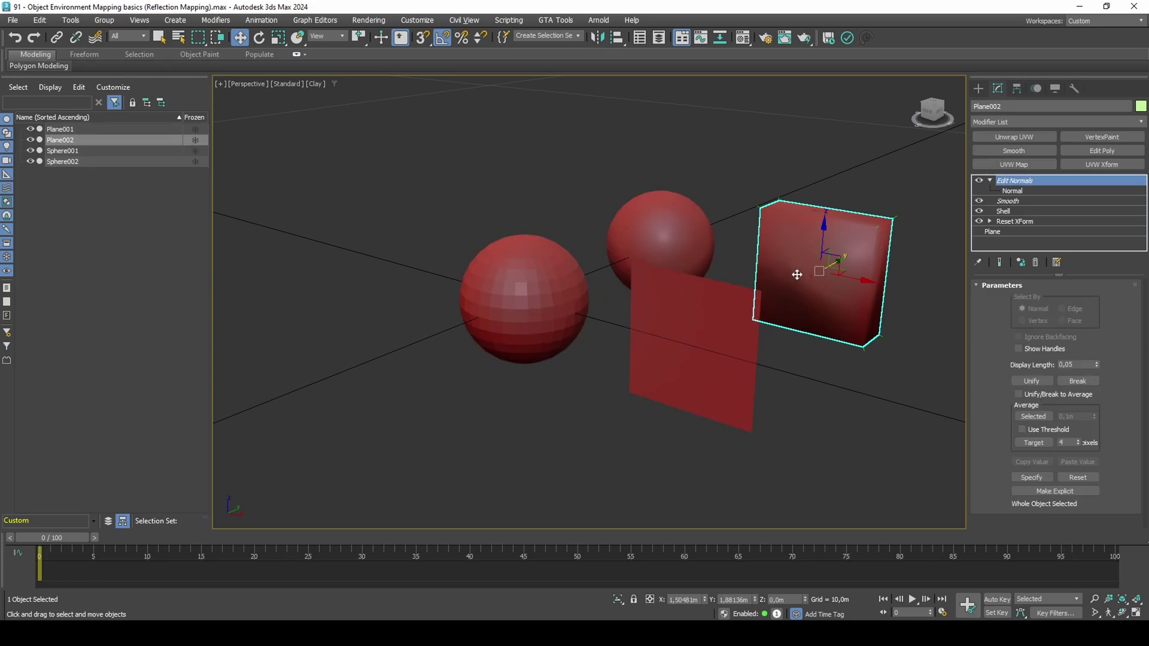
pyautogui.click(979, 212)
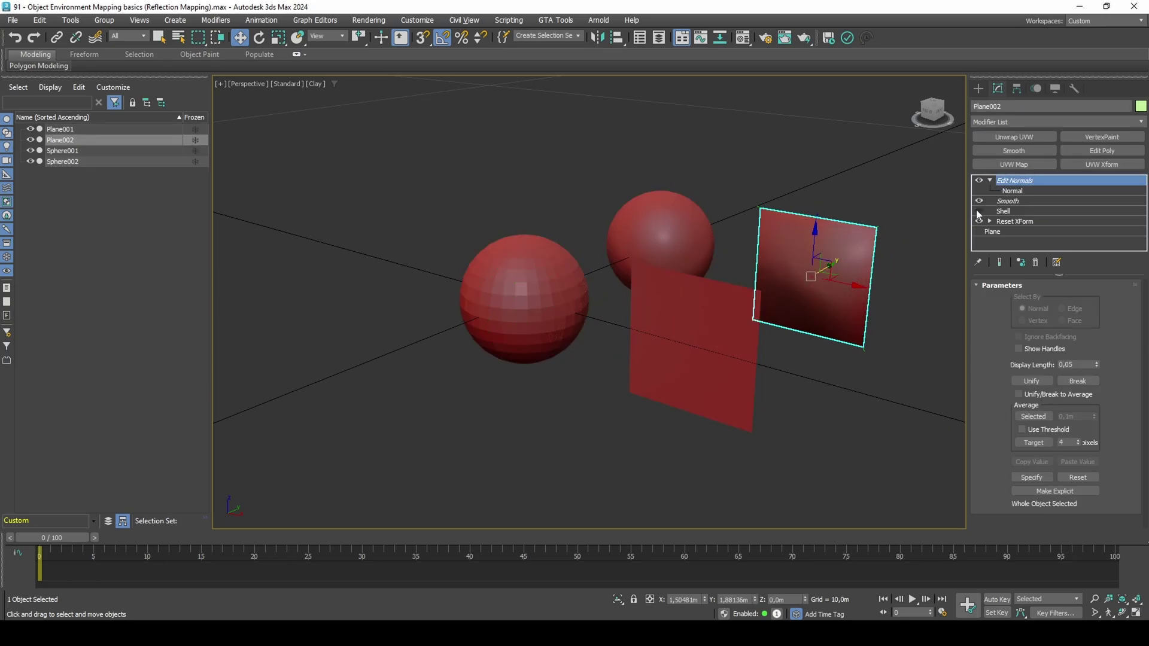
# Load skyclouds.png as the Env Map of the dt_scyscrap_door2 material and adjust the Env Map amount.
pyautogui.press('m')
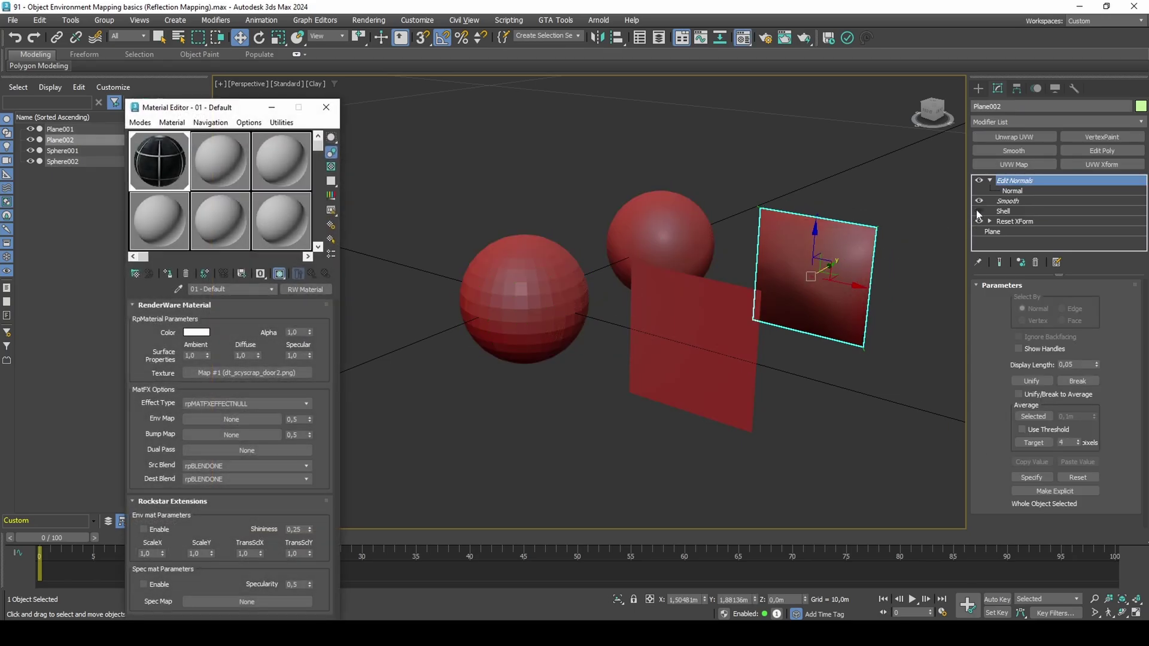
pyautogui.hotkey('alt', 'Tab')
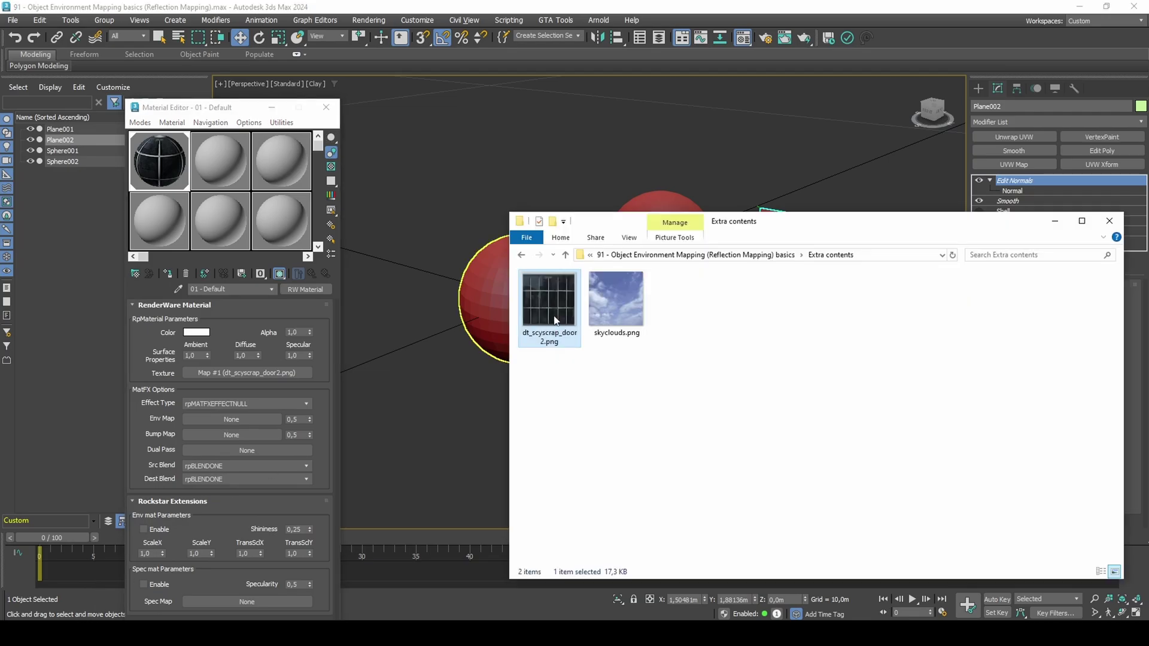
pyautogui.moveTo(617, 302); pyautogui.dragTo(238, 418)
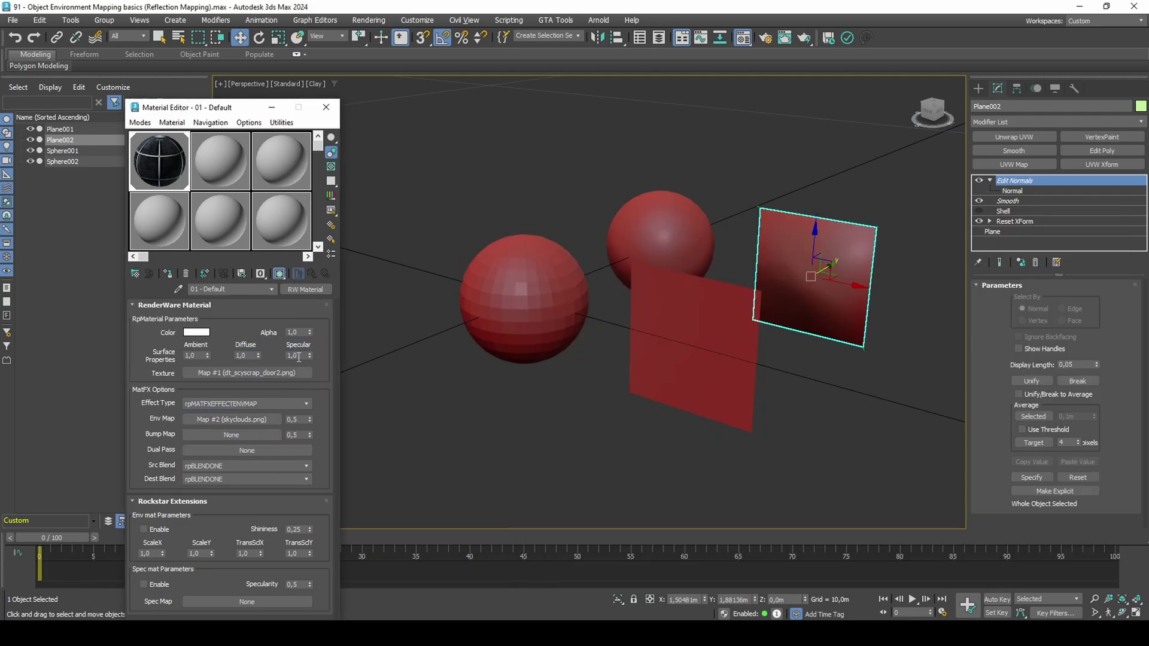
pyautogui.click(310, 422)
pyautogui.click(310, 422)
# Set the material's Alpha to 0.75 and close the Material Editor.
pyautogui.click(289, 333)
pyautogui.write('0,75')
pyautogui.press('Return')
pyautogui.click(326, 107)
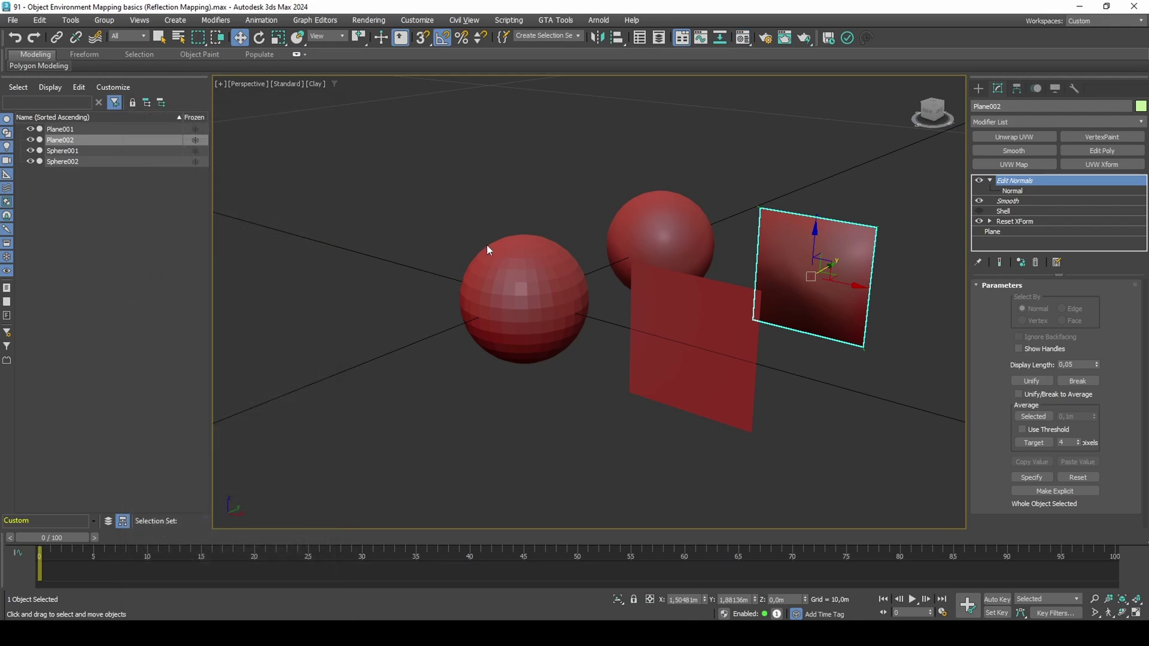
# Add an Edit Poly modifier to the faceted front sphere and attach both planes and the smooth sphere to it.
pyautogui.click(487, 247)
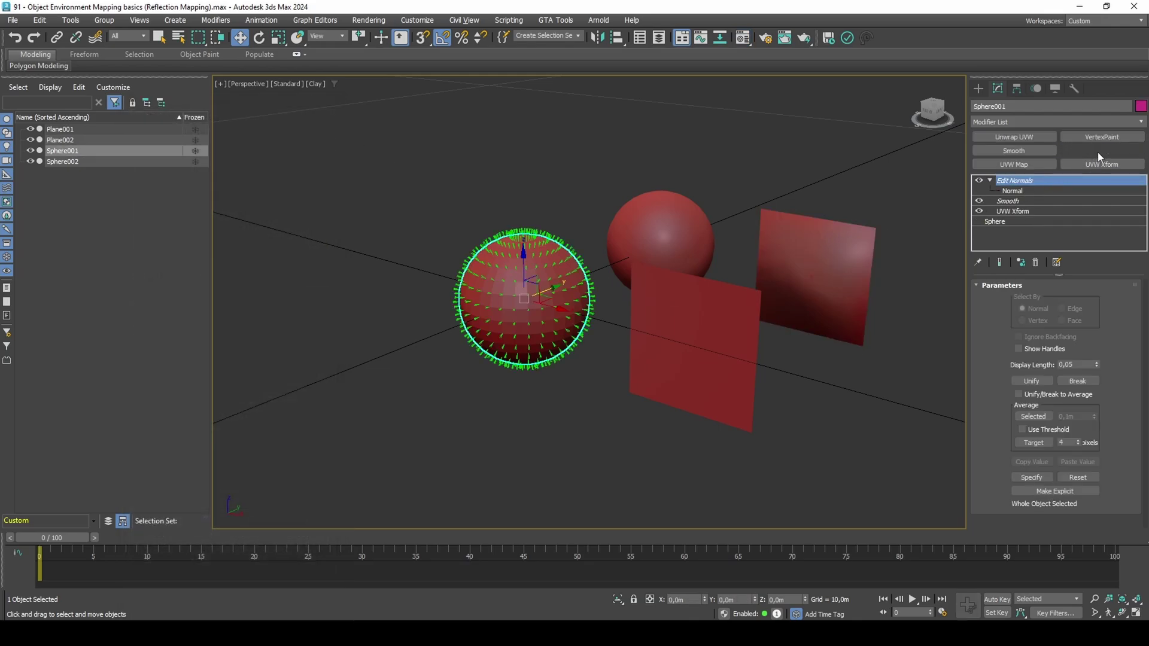
pyautogui.click(1097, 152)
pyautogui.scroll(-5, 1100, 390)
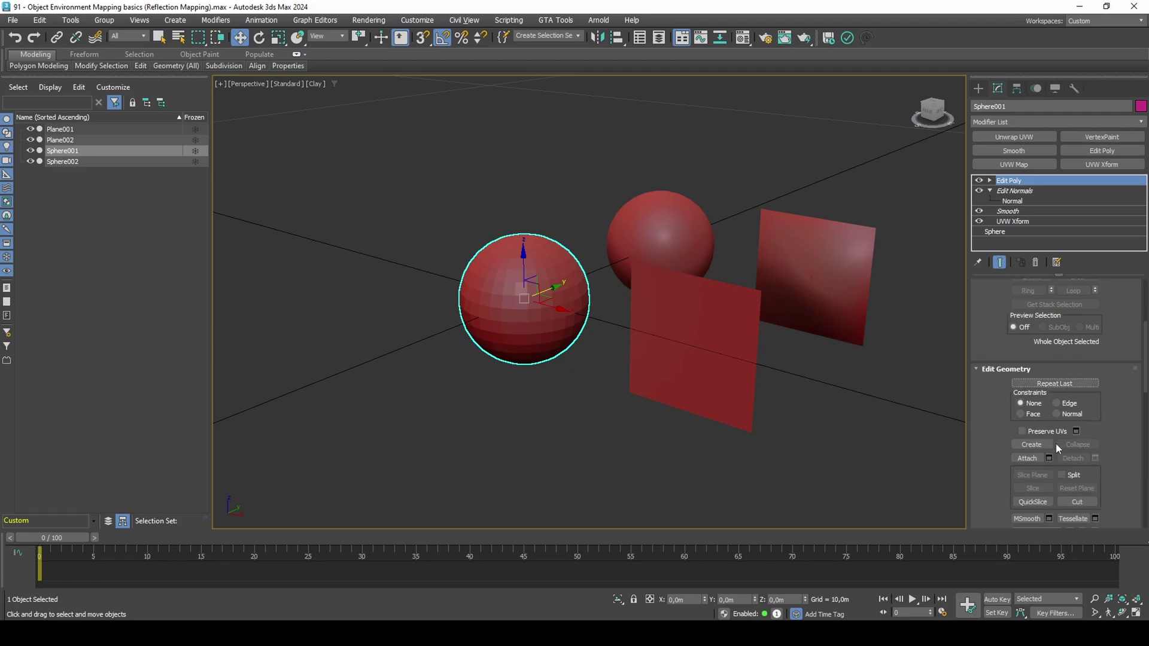
pyautogui.click(1027, 457)
pyautogui.click(694, 347)
pyautogui.click(814, 275)
pyautogui.click(671, 237)
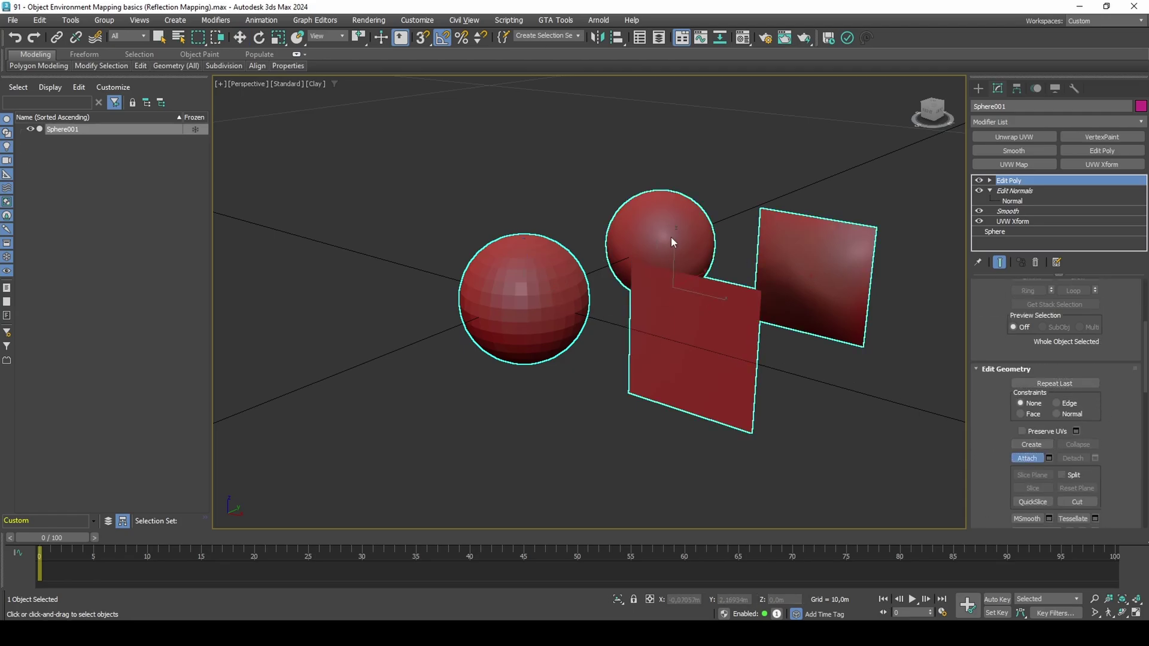
pyautogui.rightClick(670, 237)
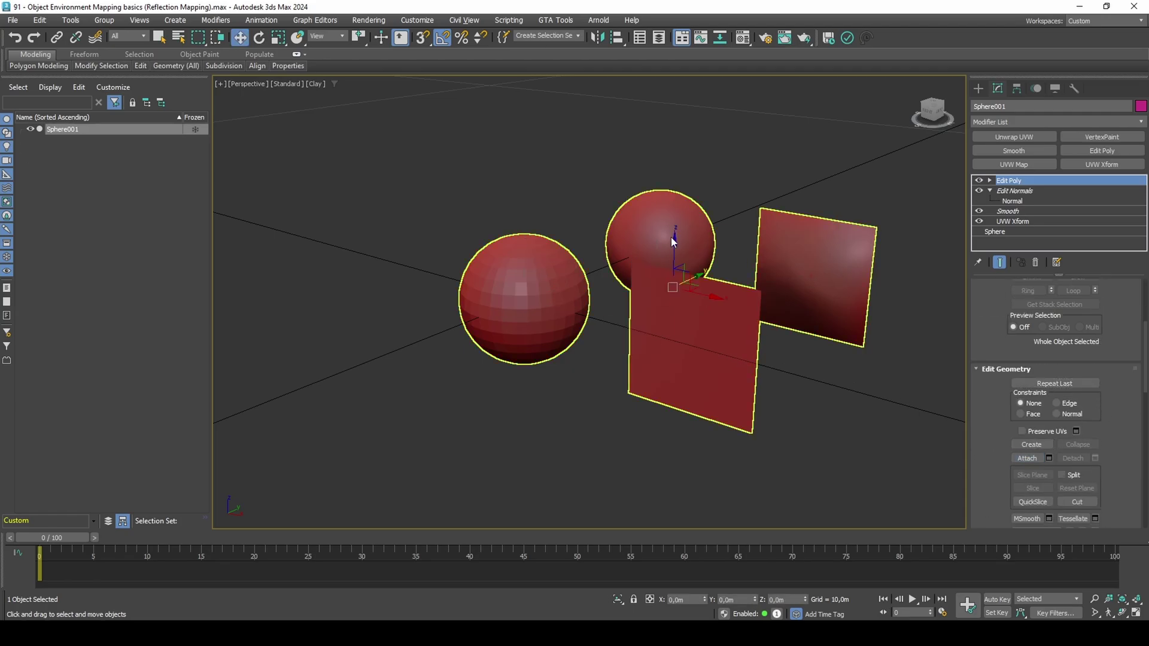
# Switch the viewport to Default Shading and add a VertexPaint modifier to the combined object.
pyautogui.click(310, 83)
pyautogui.click(321, 92)
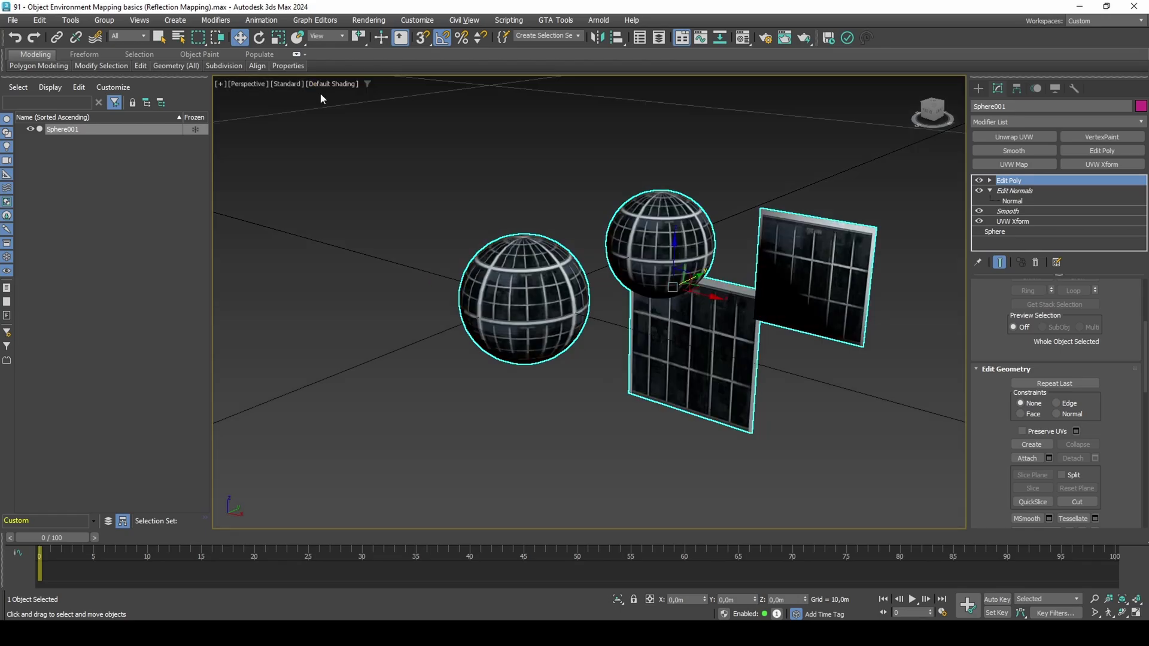
pyautogui.click(1082, 136)
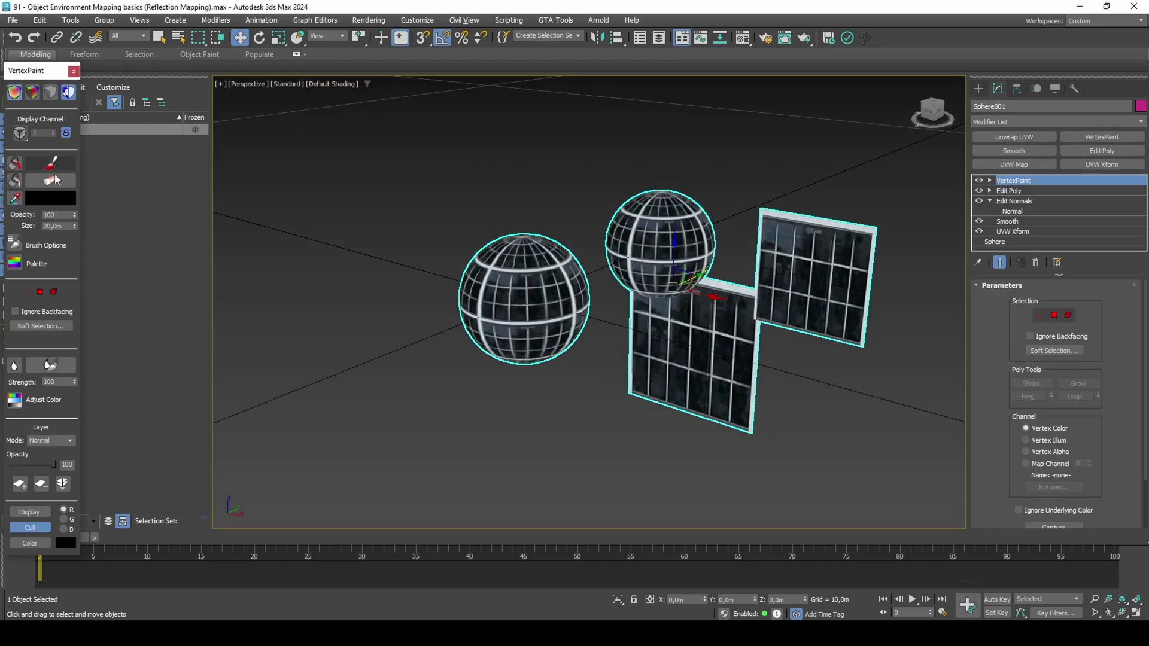
# Set the vertex paint colour to a neutral grey with Value 0,2 and fill the whole object with it.
pyautogui.click(66, 203)
pyautogui.moveTo(156, 137); pyautogui.dragTo(194, 139)
pyautogui.doubleClick(253, 136)
pyautogui.write('0,2')
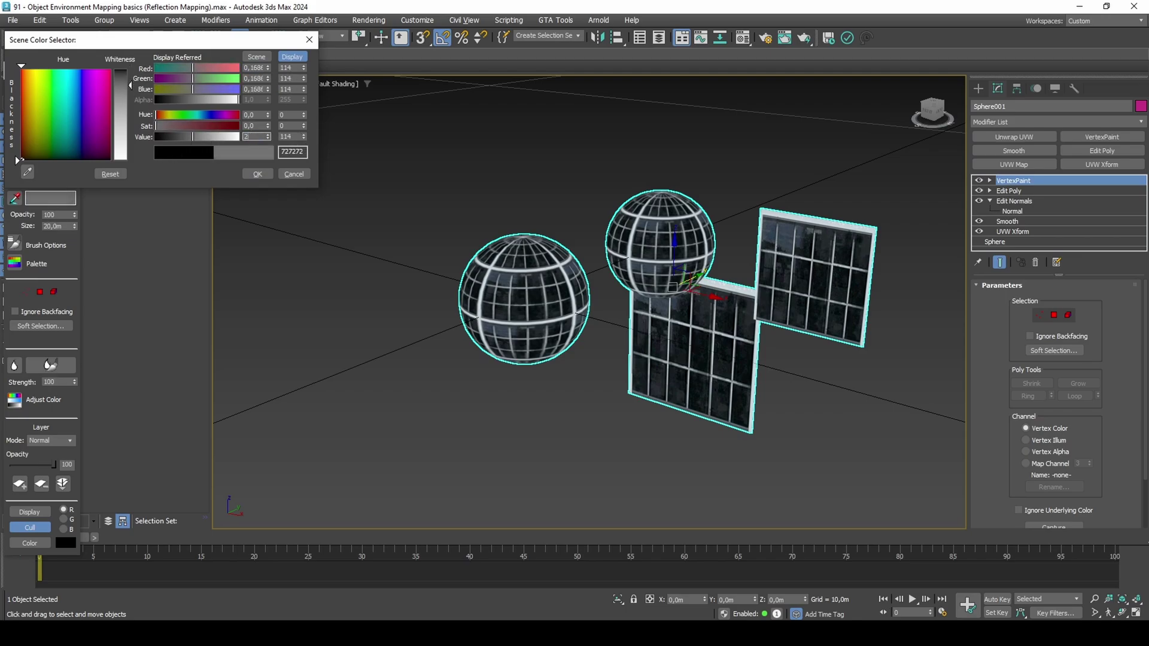
pyautogui.press('Return')
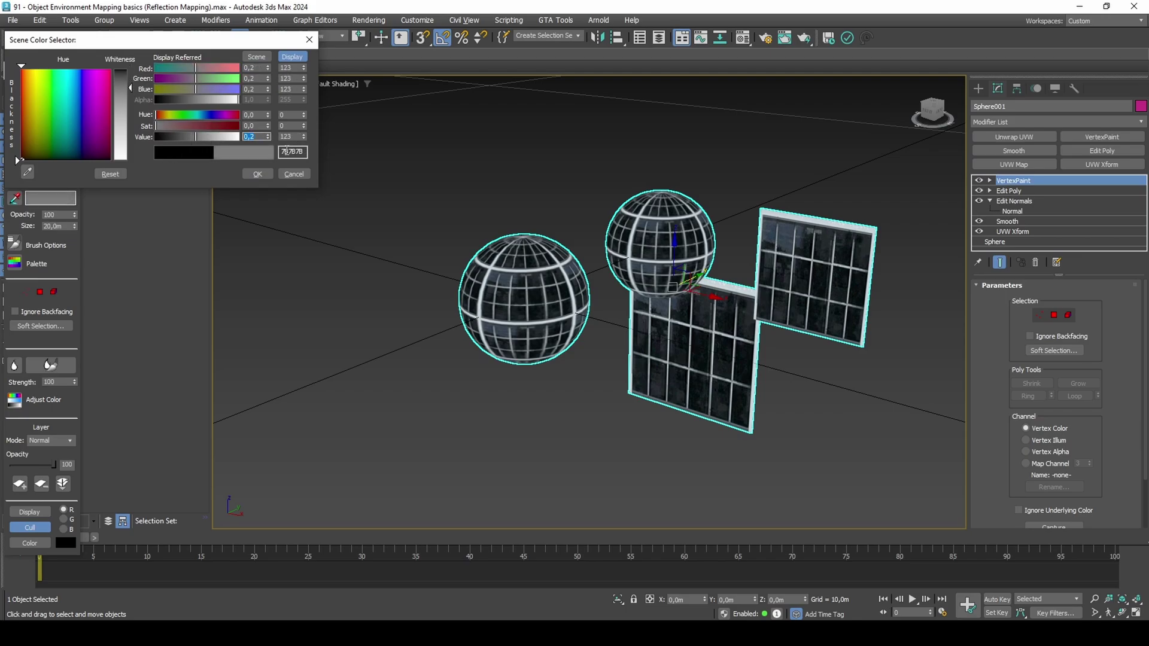
pyautogui.click(257, 173)
pyautogui.click(15, 167)
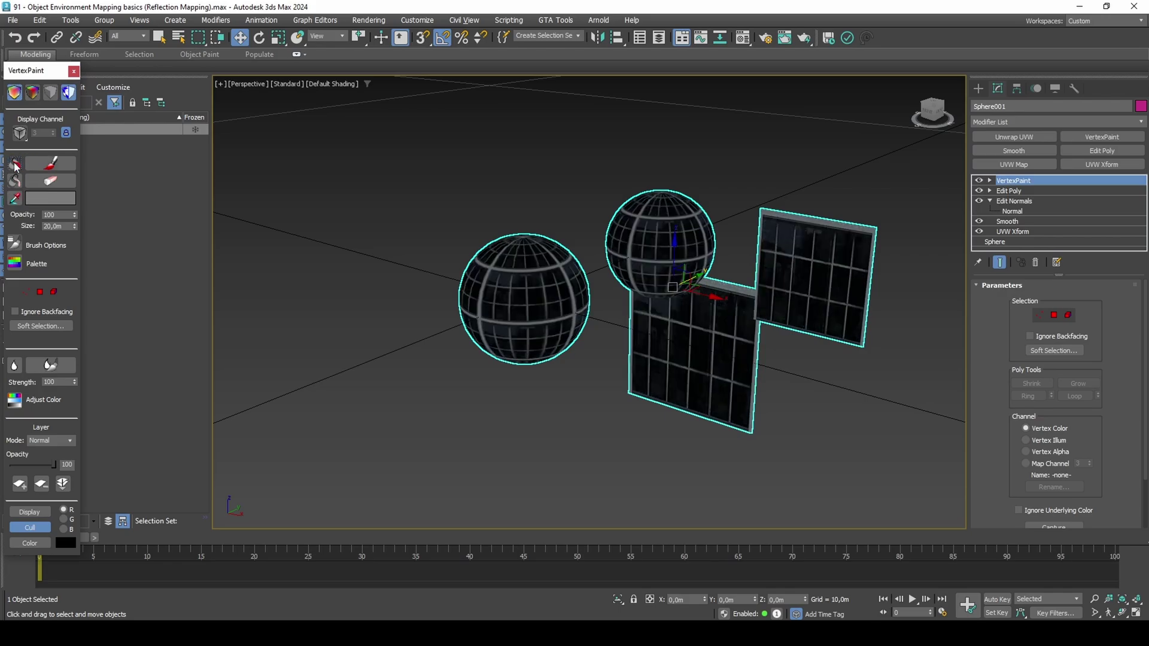
# Export the selected object as a RenderWare model (*.dff) named model, keeping the preset DFF Exporter options.
pyautogui.click(13, 20)
pyautogui.moveTo(59, 210)
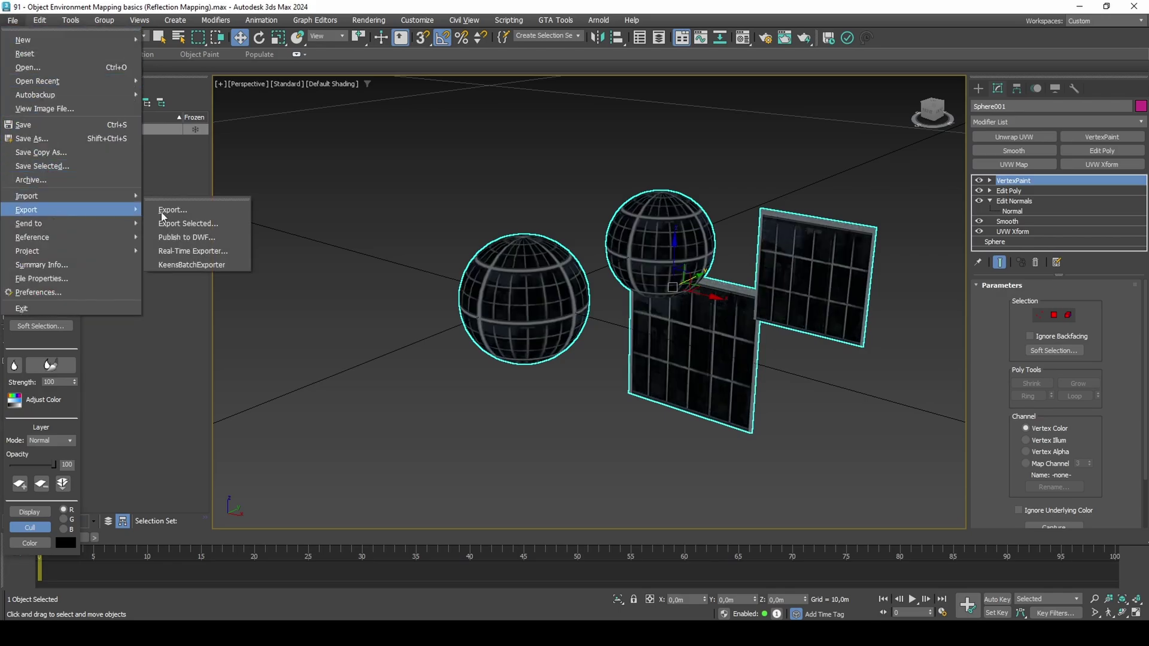
pyautogui.click(182, 199)
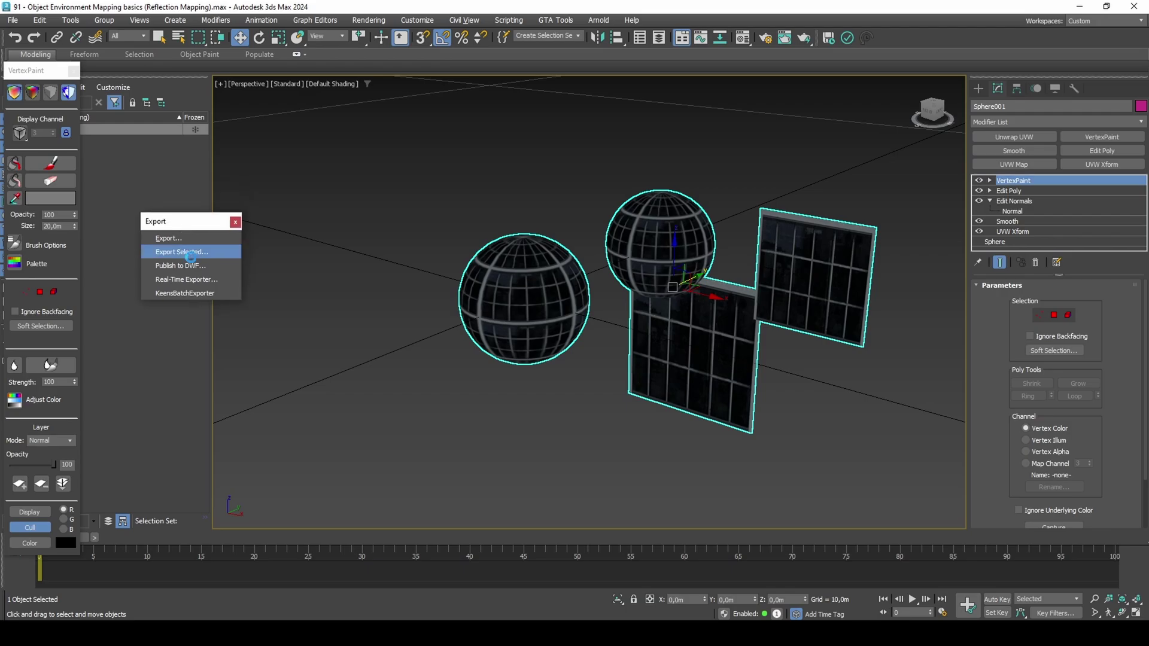
pyautogui.click(190, 256)
pyautogui.click(184, 392)
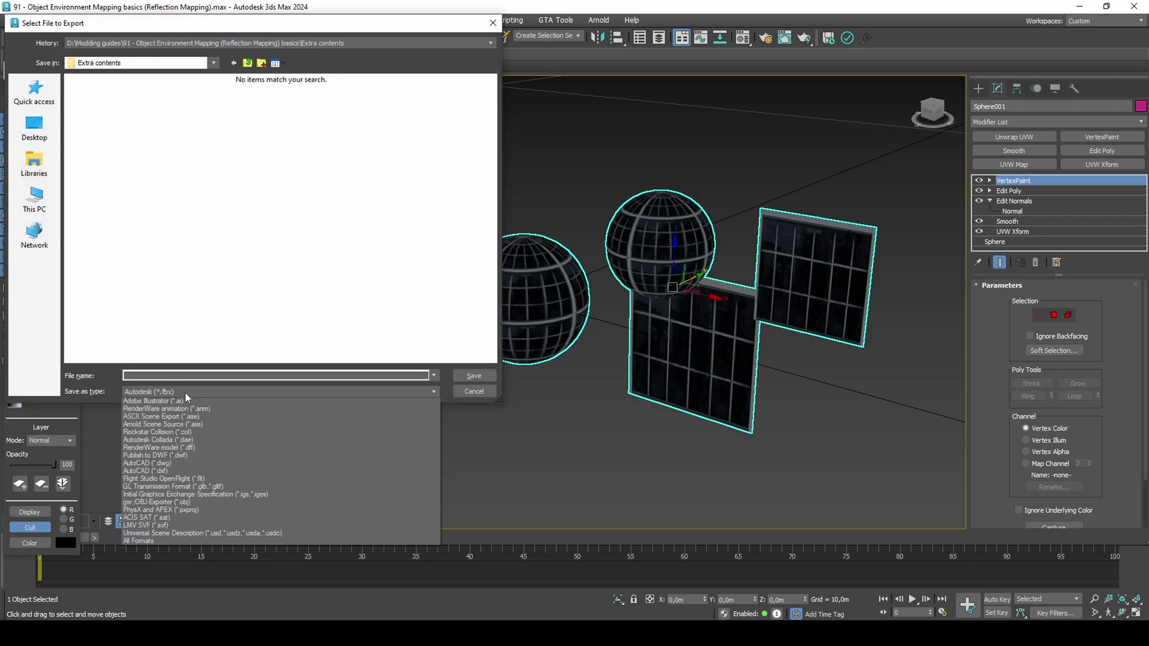
pyautogui.click(193, 472)
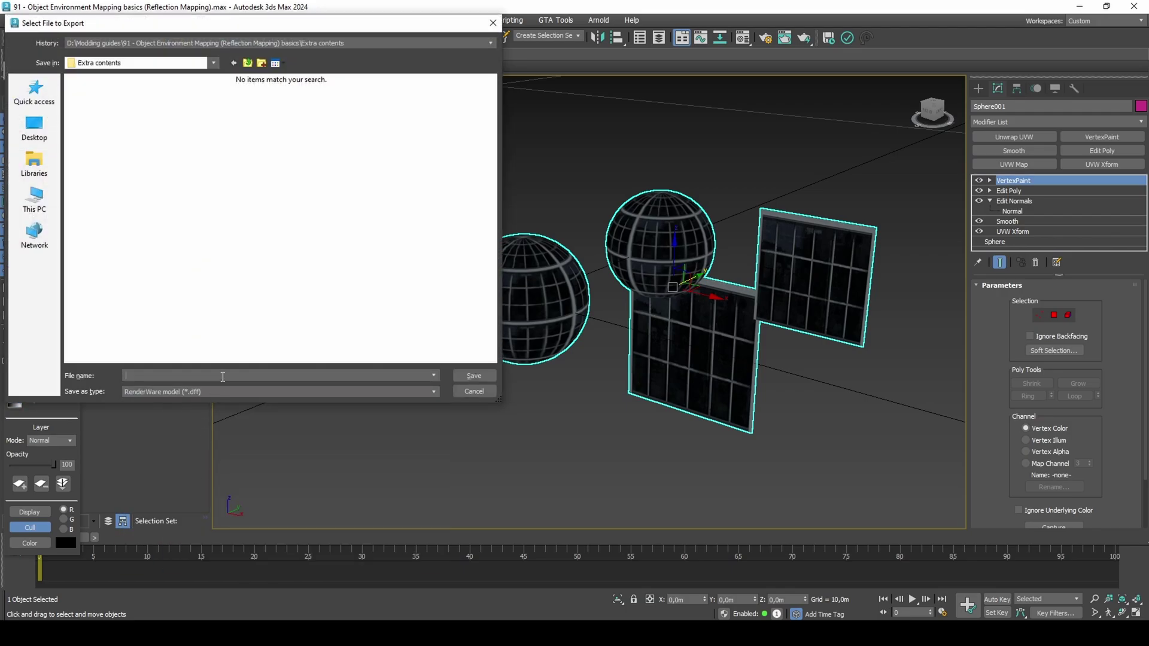
pyautogui.write('model')
pyautogui.press('Return')
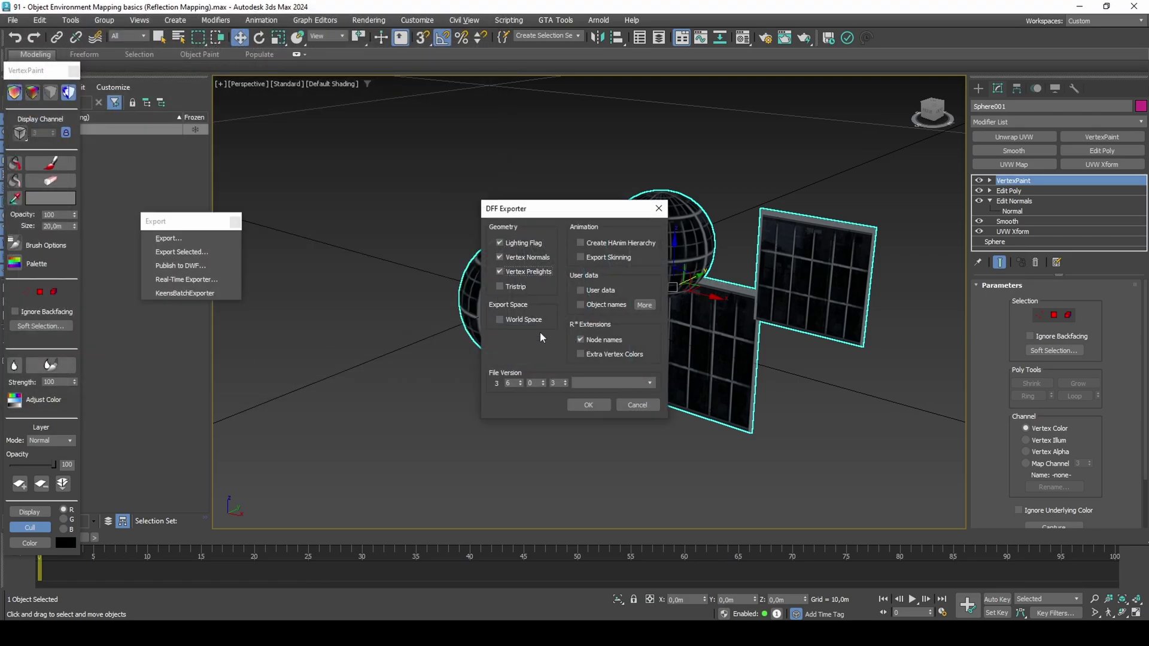
pyautogui.click(575, 406)
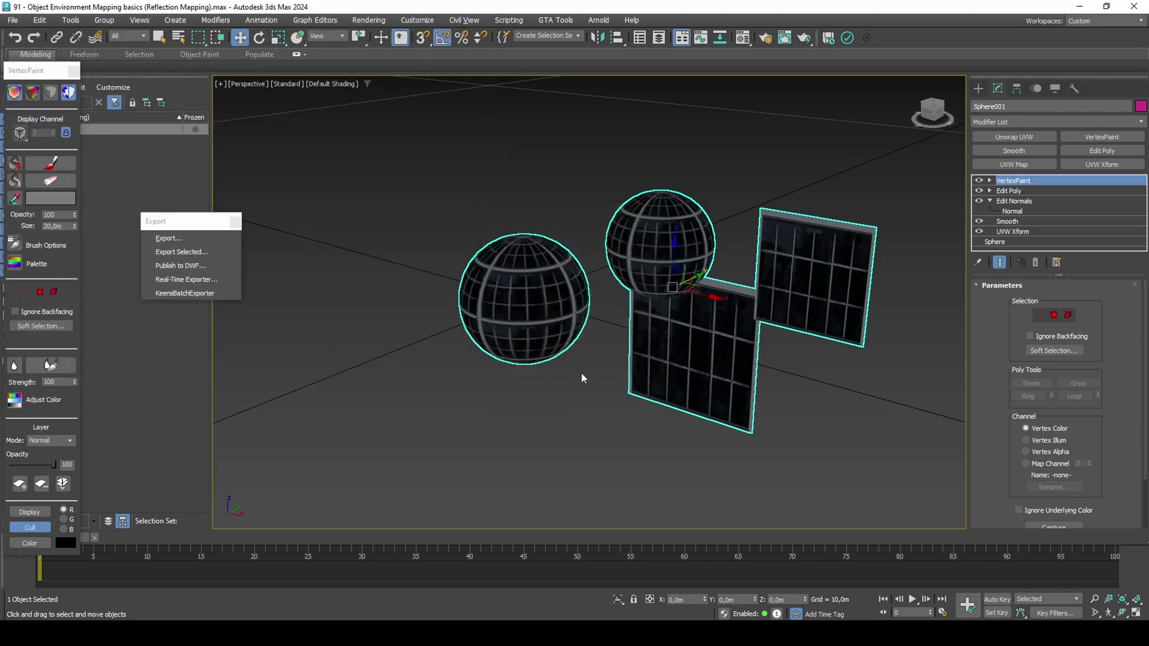
# Open the COL IO collision tool and assign the combined object as the collision mesh.
pyautogui.click(556, 20)
pyautogui.moveTo(576, 52)
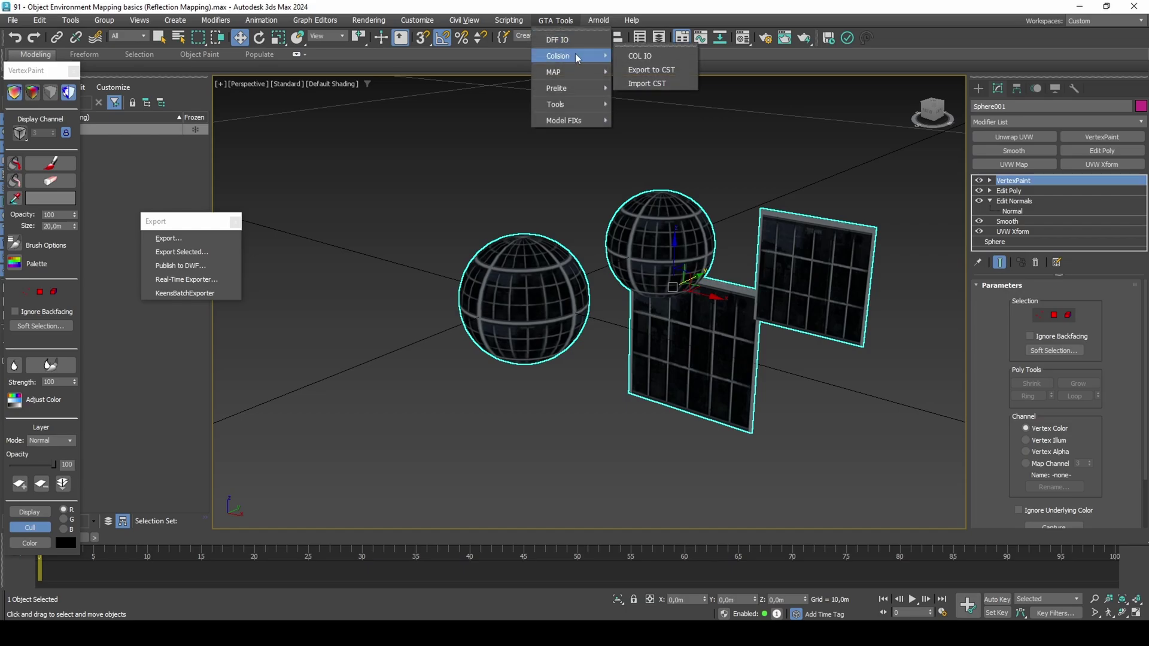
pyautogui.click(630, 55)
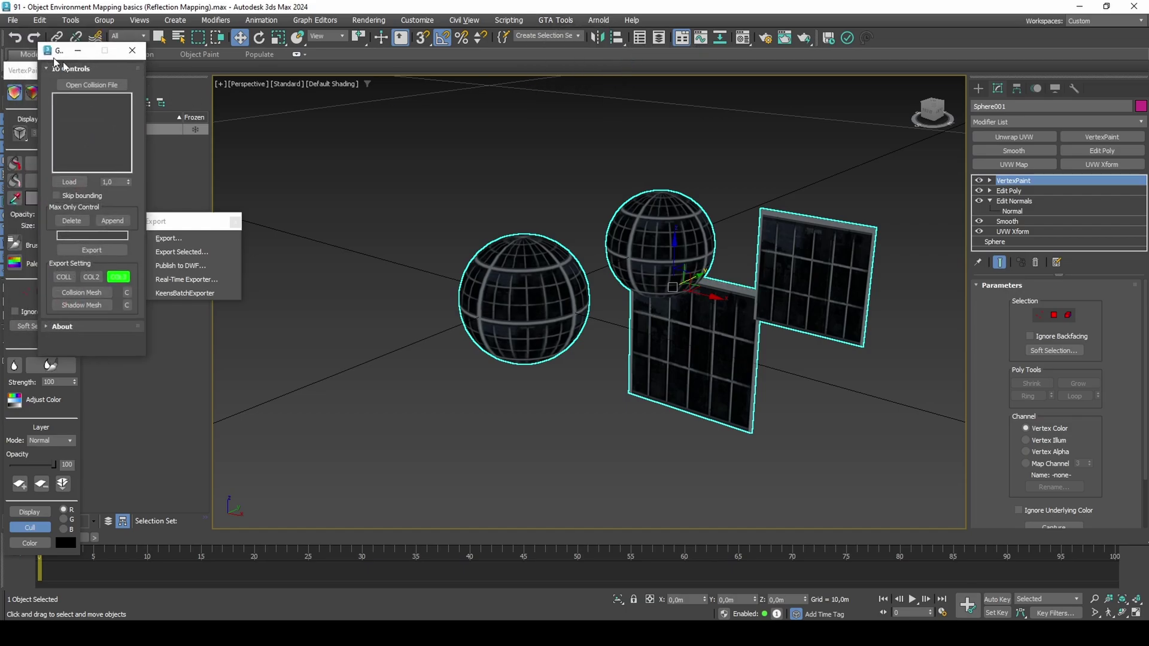
pyautogui.moveTo(27, 48); pyautogui.dragTo(166, 178)
pyautogui.click(217, 408)
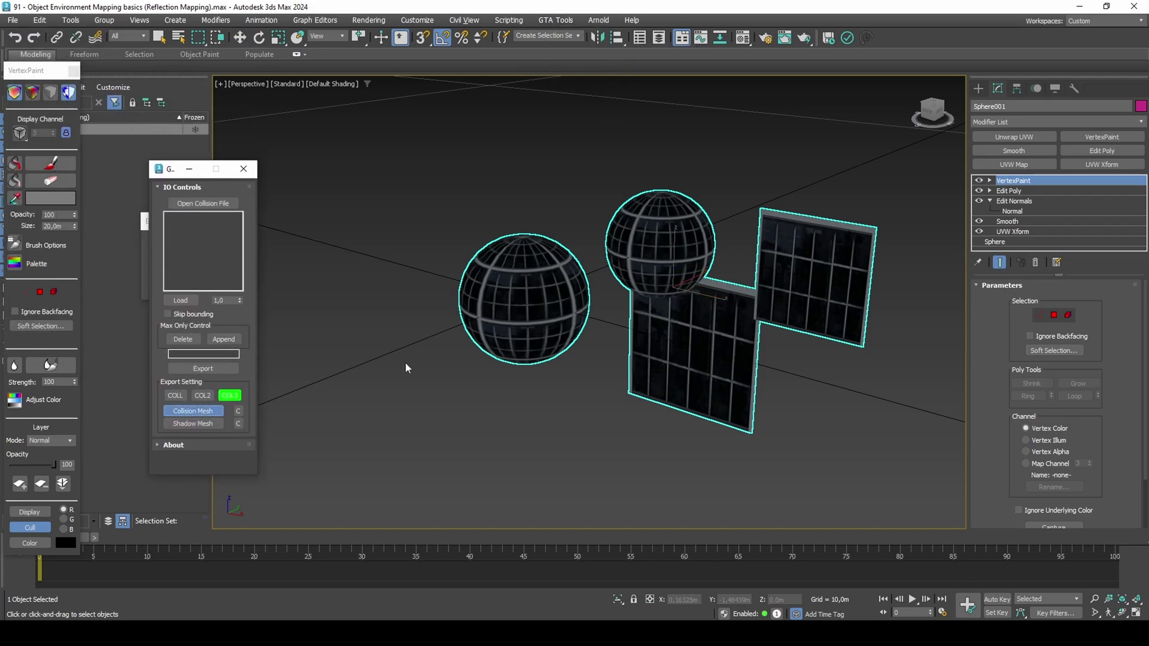
pyautogui.click(463, 335)
# Name the collision 123 and start exporting it as a COL file.
pyautogui.click(227, 354)
pyautogui.write('123')
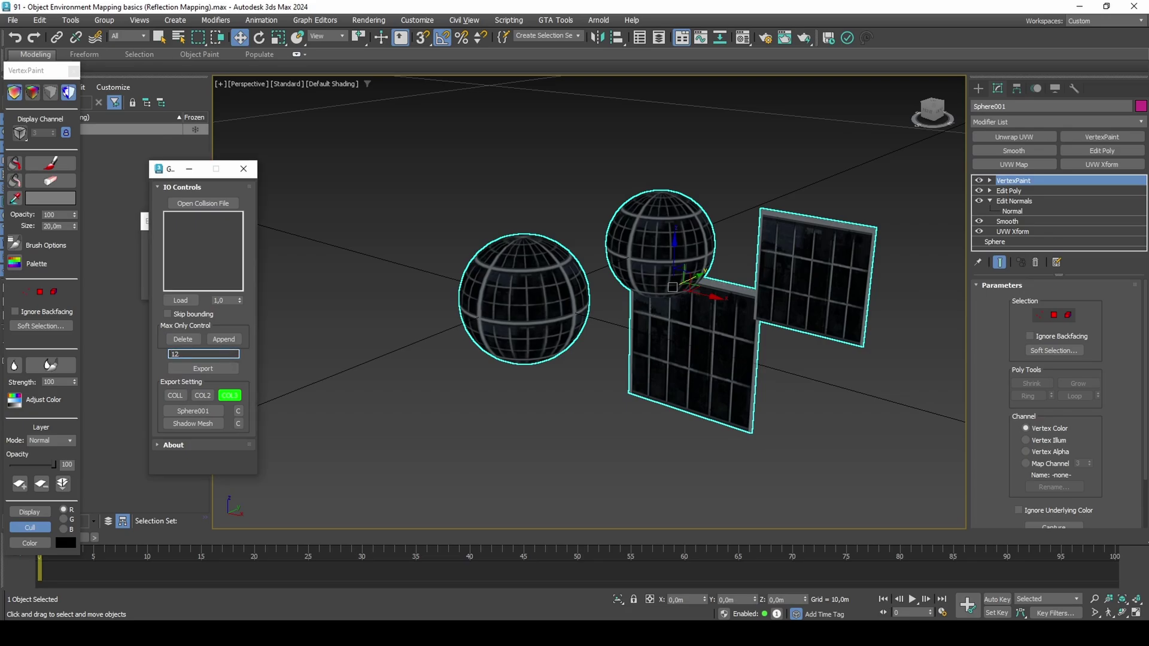
pyautogui.click(203, 369)
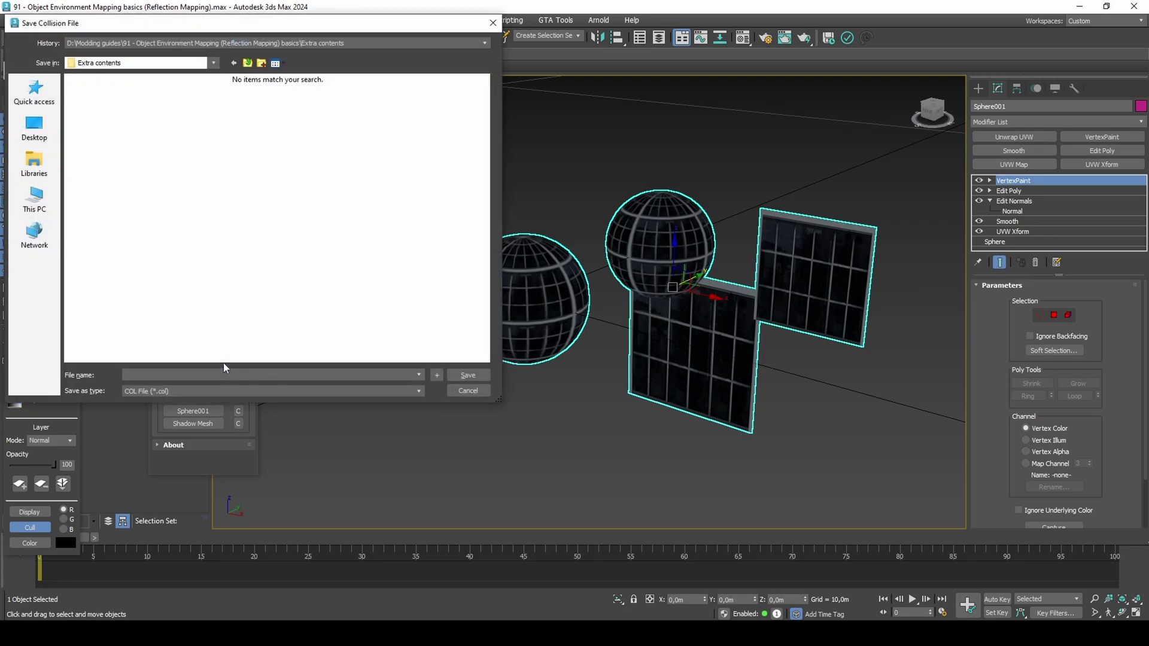